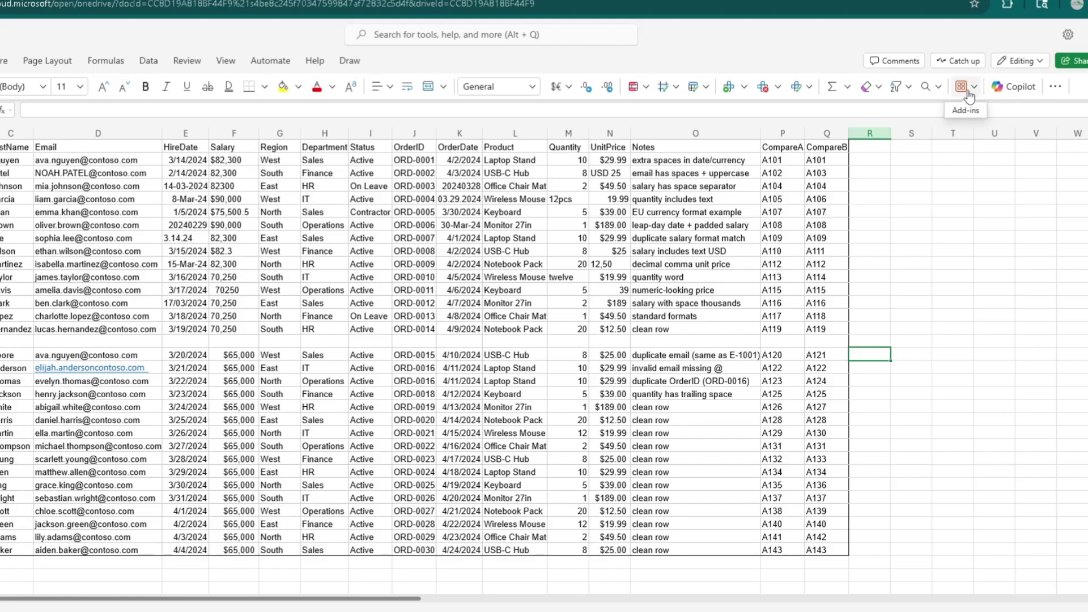
- Search the add-ins for "AI tools for Excel" and open the AI Tools For Excel add-in
click(967, 91)
text(AI)
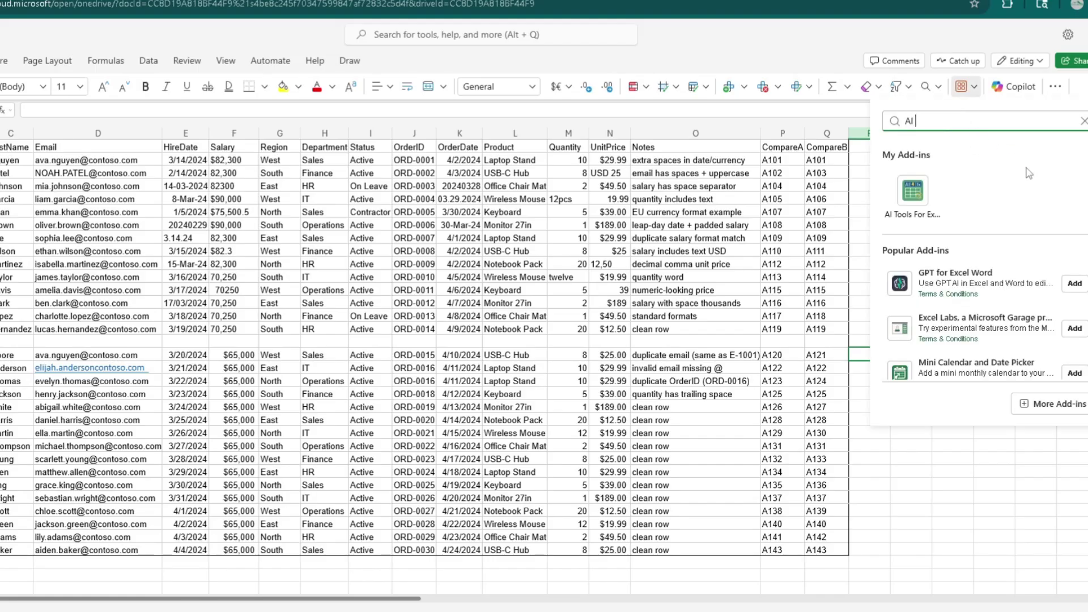
text( tools for Excel)
key(Return)
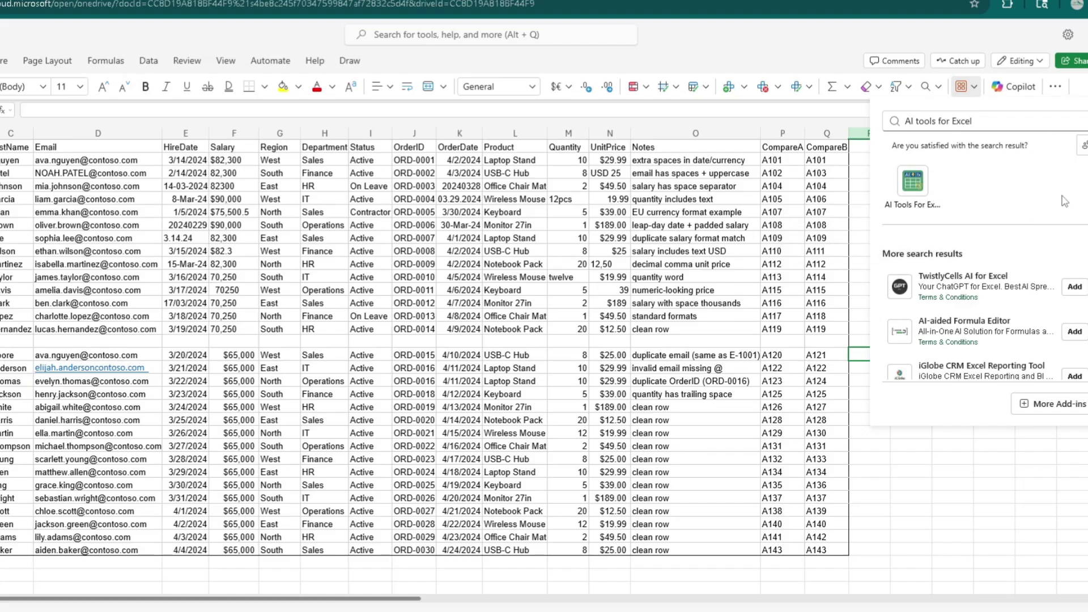
click(923, 184)
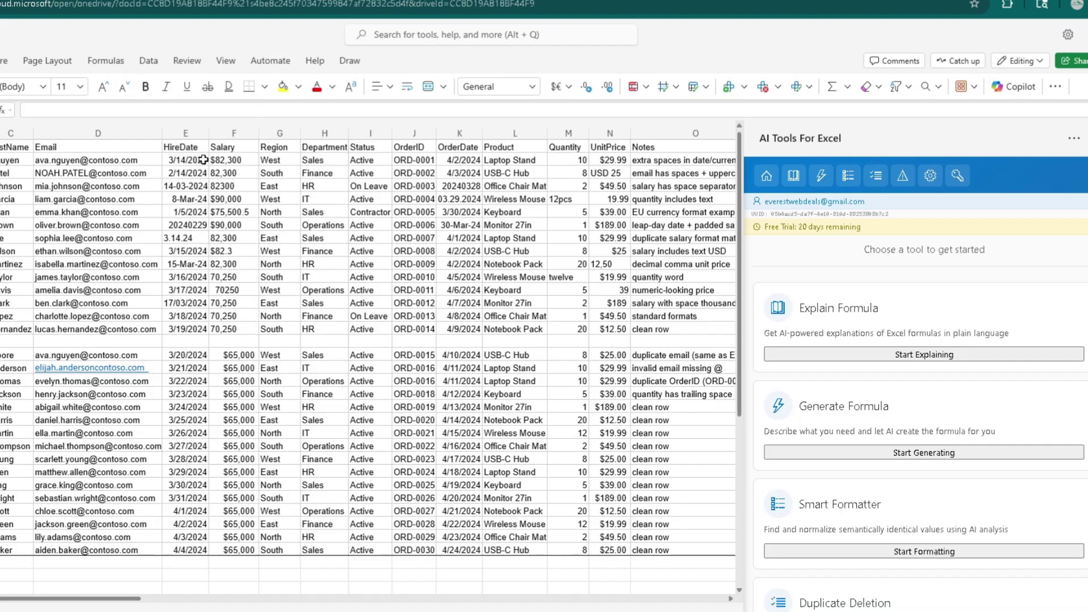
- Run Smart Formatter by selection on the Salary values in F2:F15
click(850, 550)
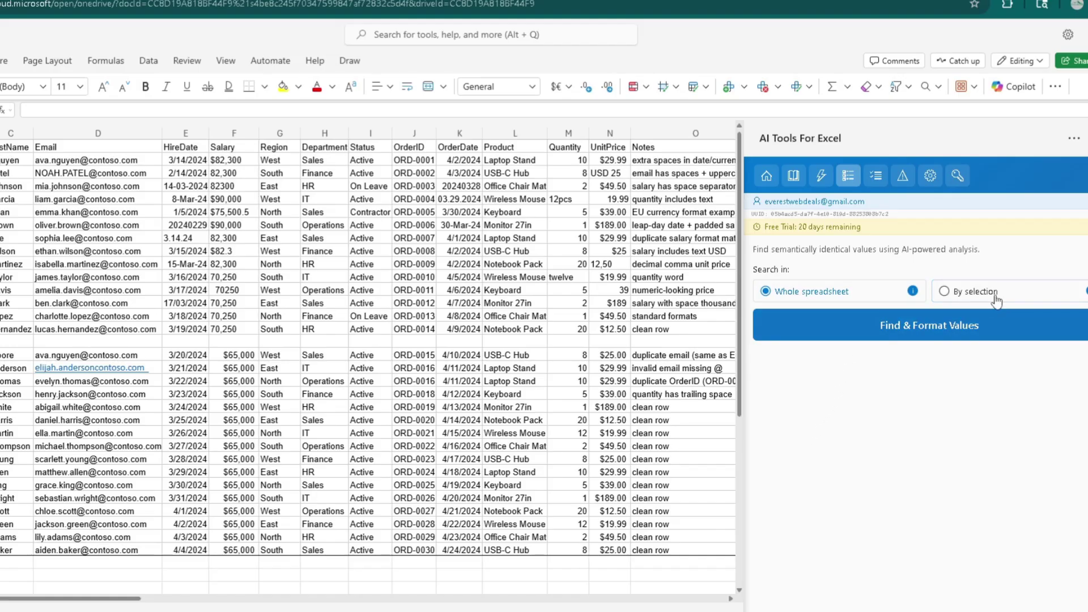
click(243, 158)
drag(244, 159, 228, 328)
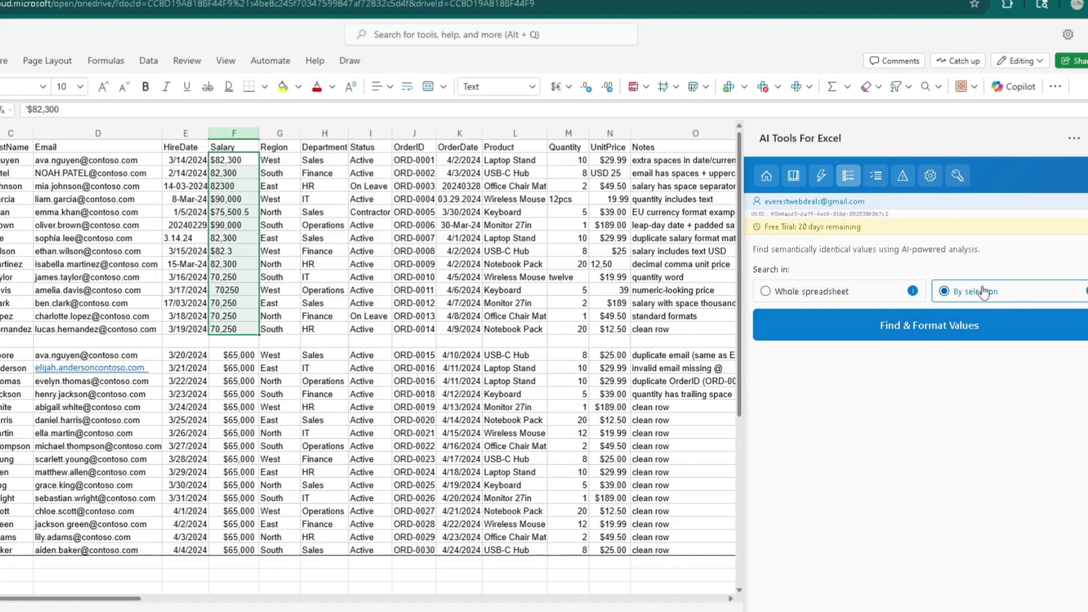
click(951, 339)
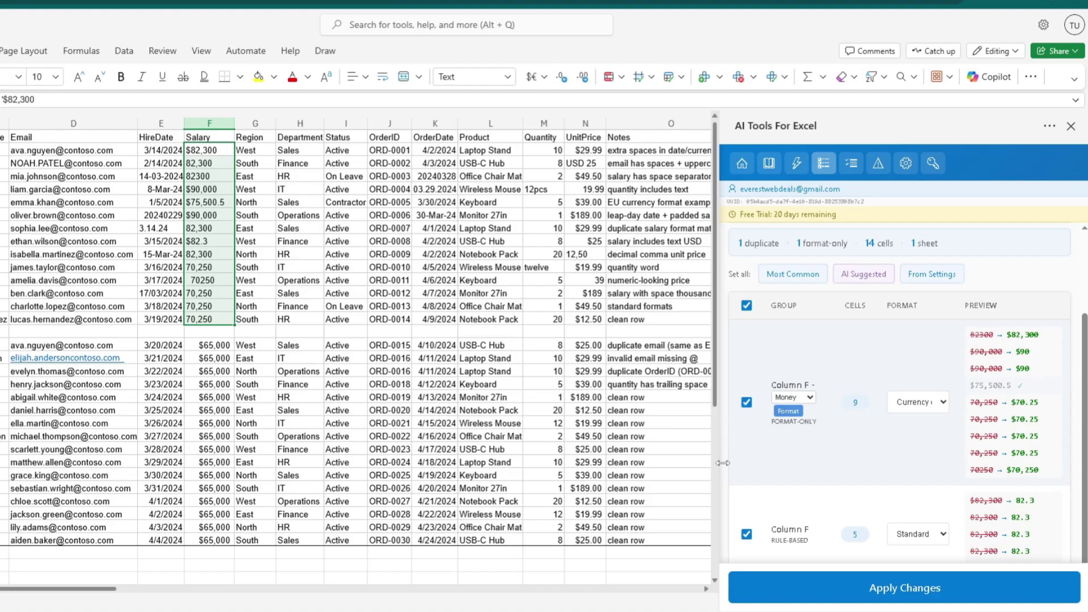
- Widen the add-in pane and compare the Salary previews under the Most Common and AI Suggested formats
drag(723, 463, 630, 463)
click(689, 276)
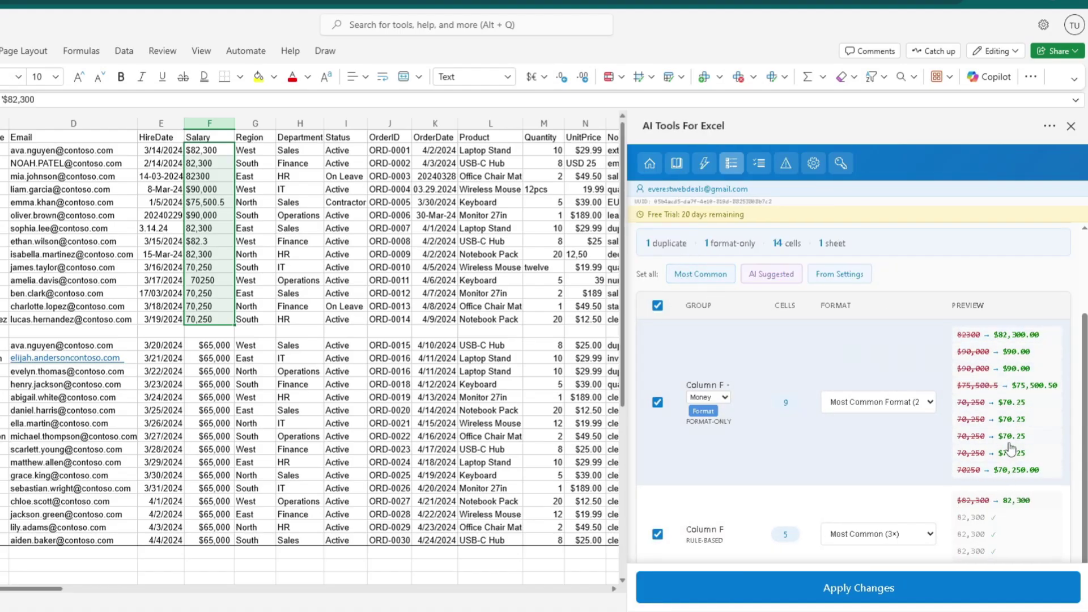
scroll(998, 428, down, 1)
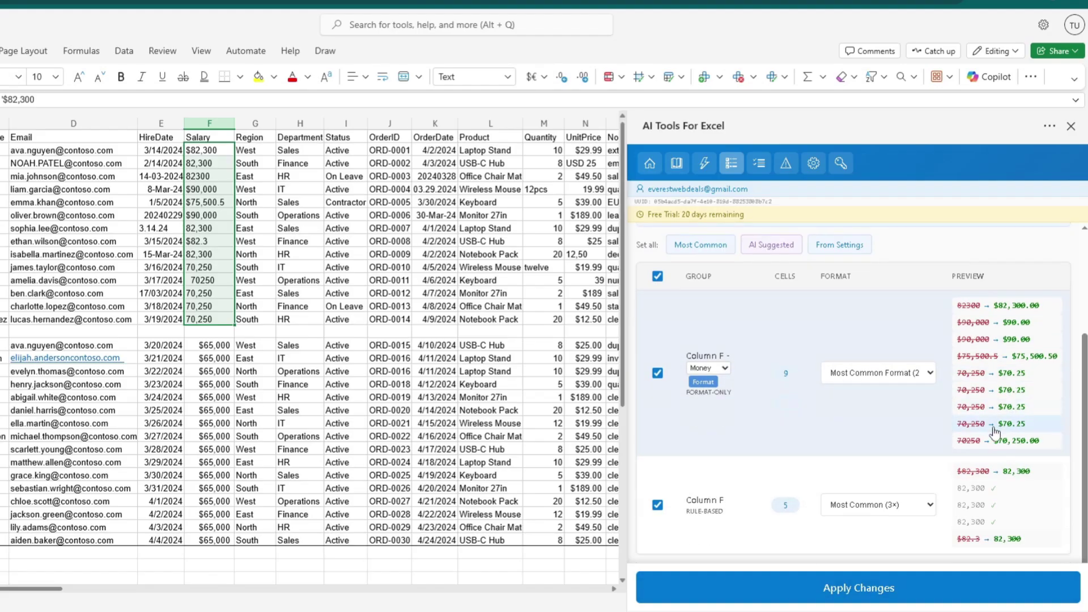
scroll(998, 427, up, 5)
click(762, 393)
scroll(824, 431, down, 5)
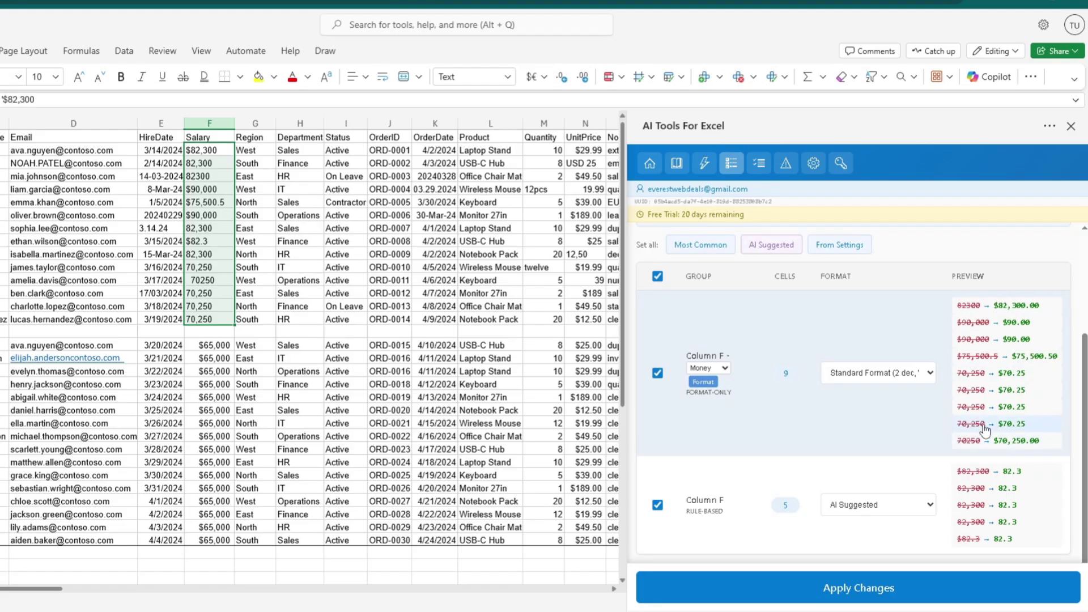
click(840, 248)
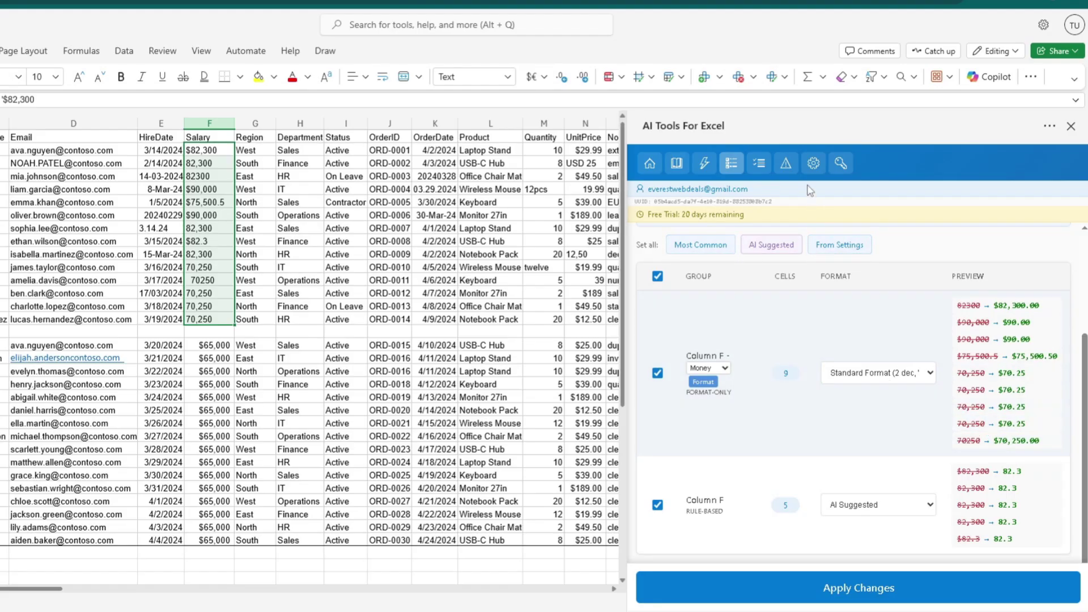
- Review the add-in's date, number, currency and text format settings, leaving currency handling on Keep symbol
click(814, 166)
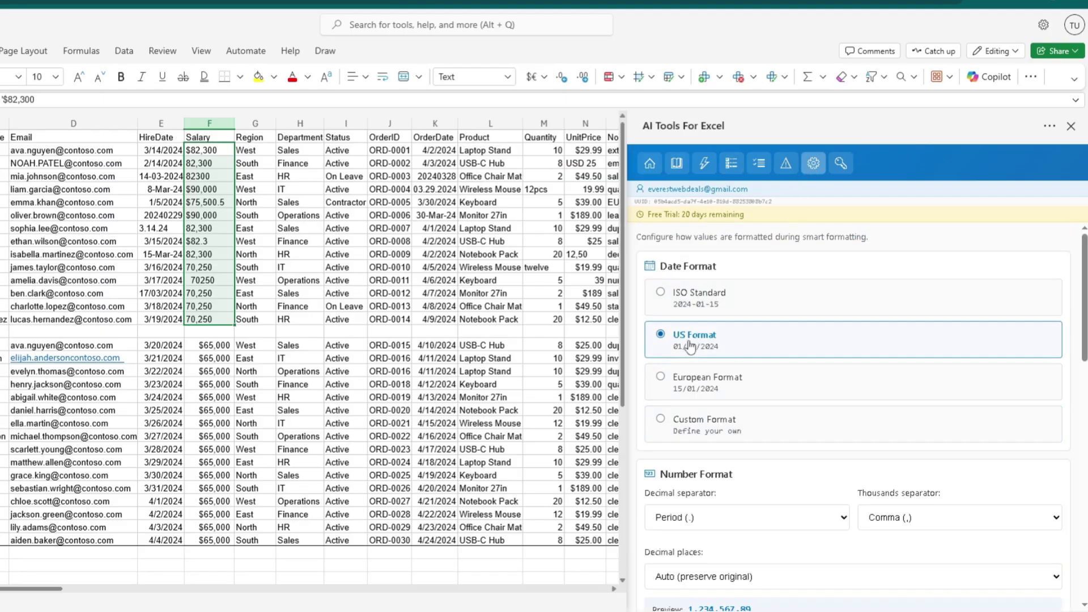
scroll(687, 378, down, 3)
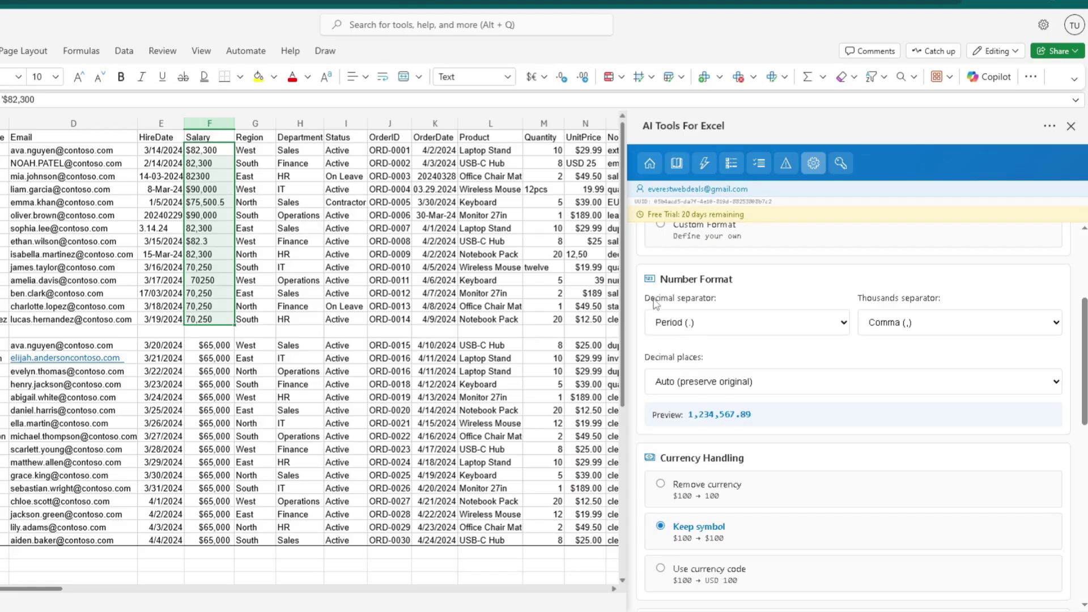
scroll(779, 394, down, 3)
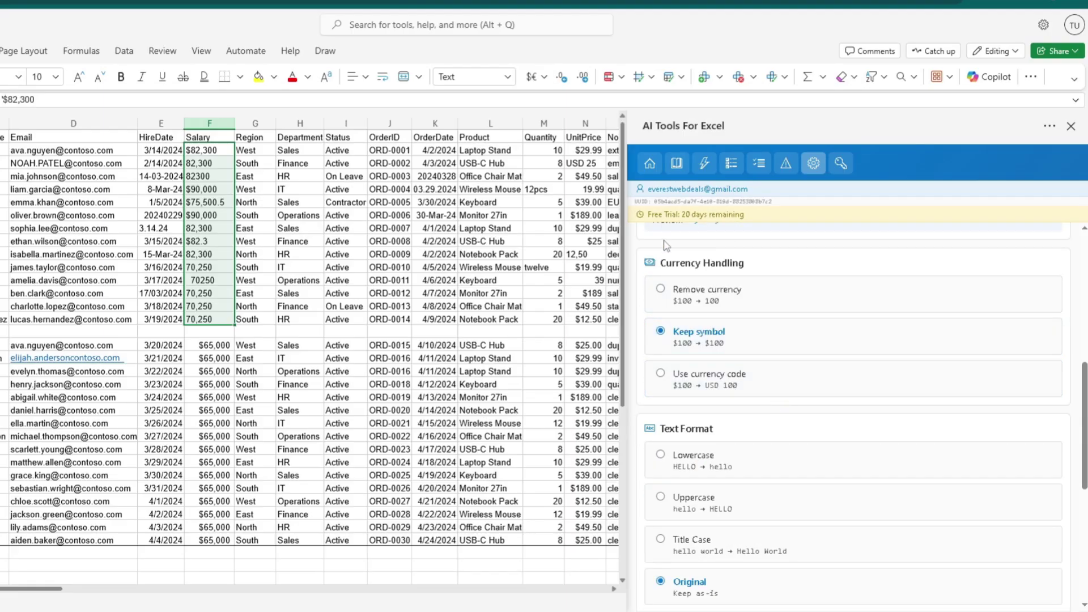
scroll(770, 280, down, 6)
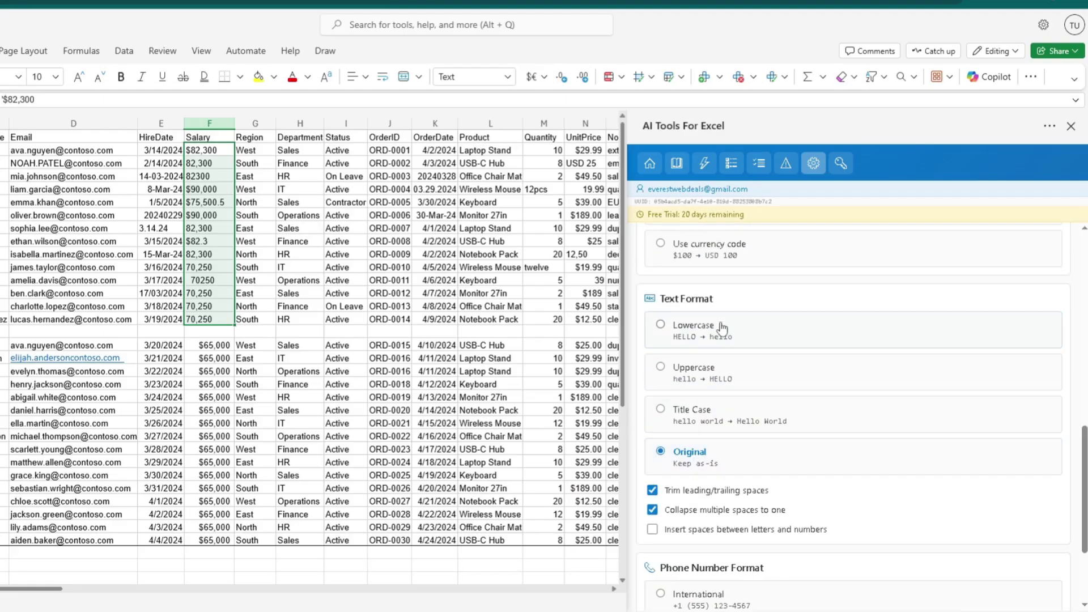
scroll(752, 378, up, 5)
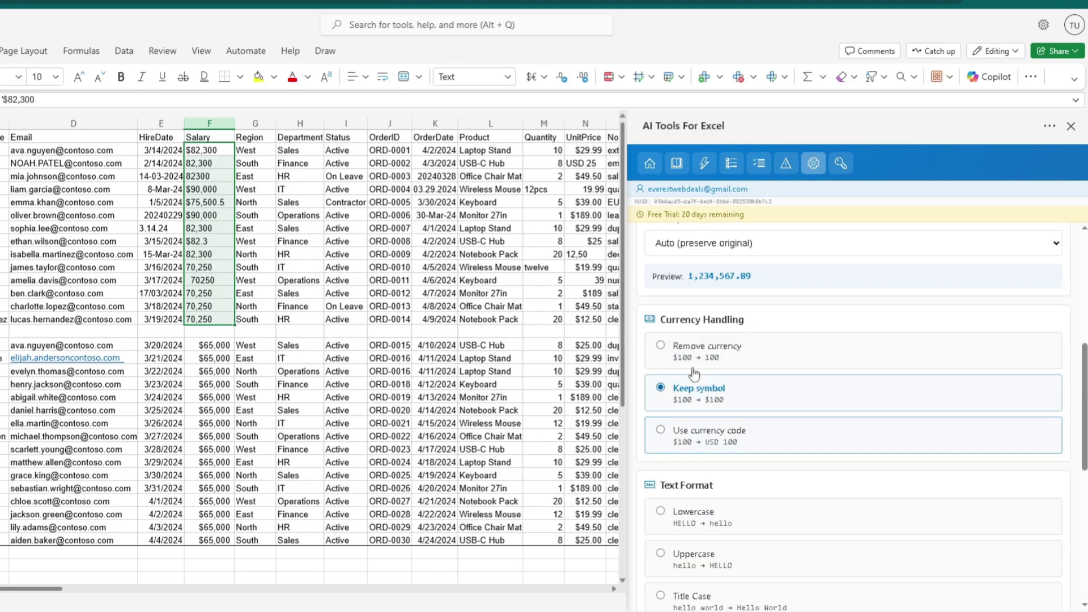
double_click(710, 392)
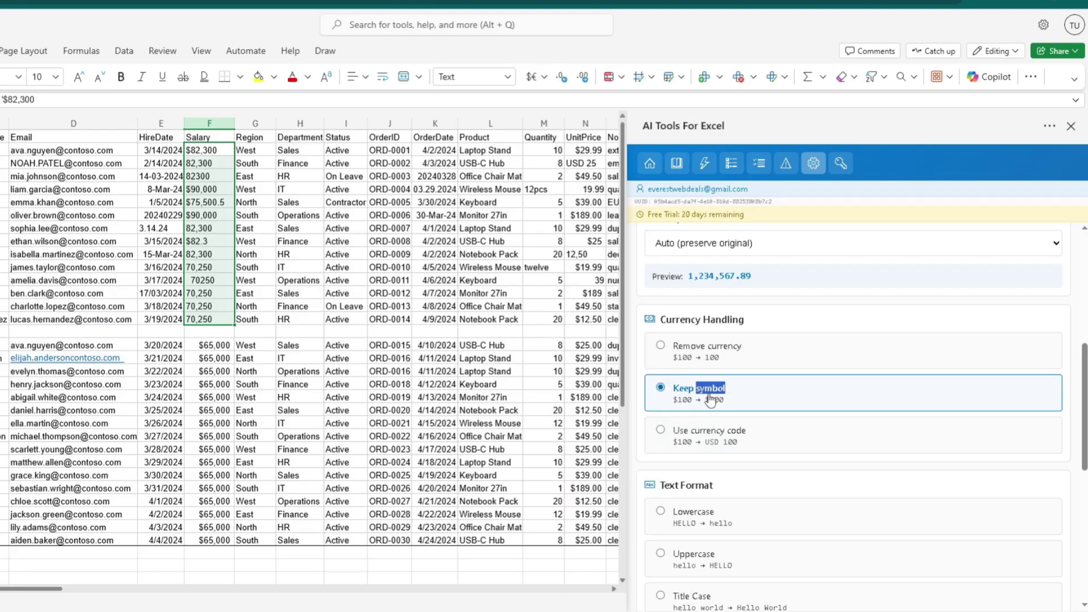
click(711, 399)
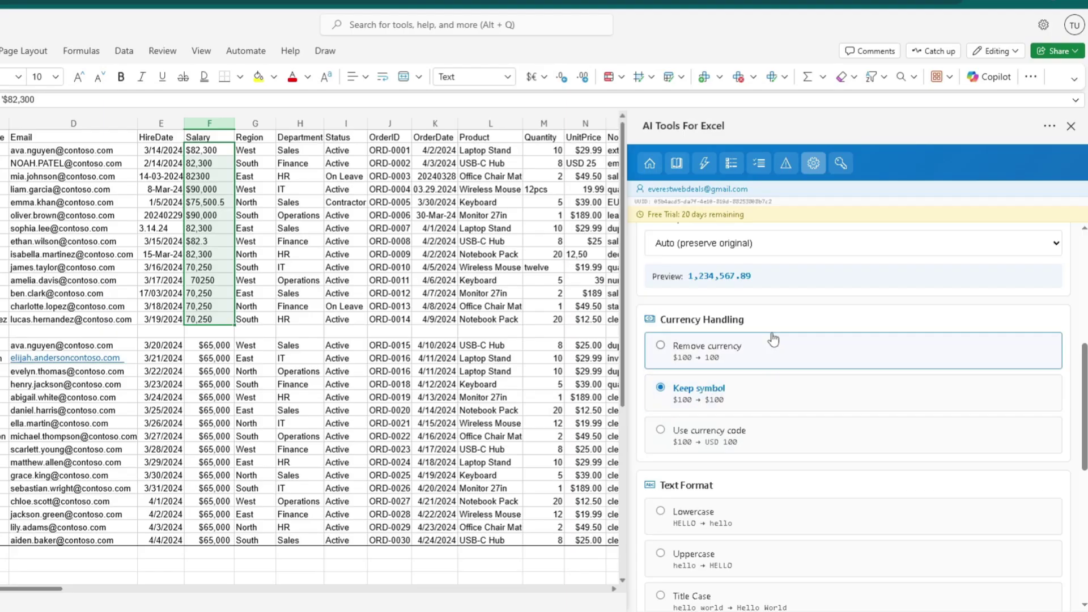
- Return to Smart Formatter, set all Salary groups to the From Settings format and apply the changes
click(731, 164)
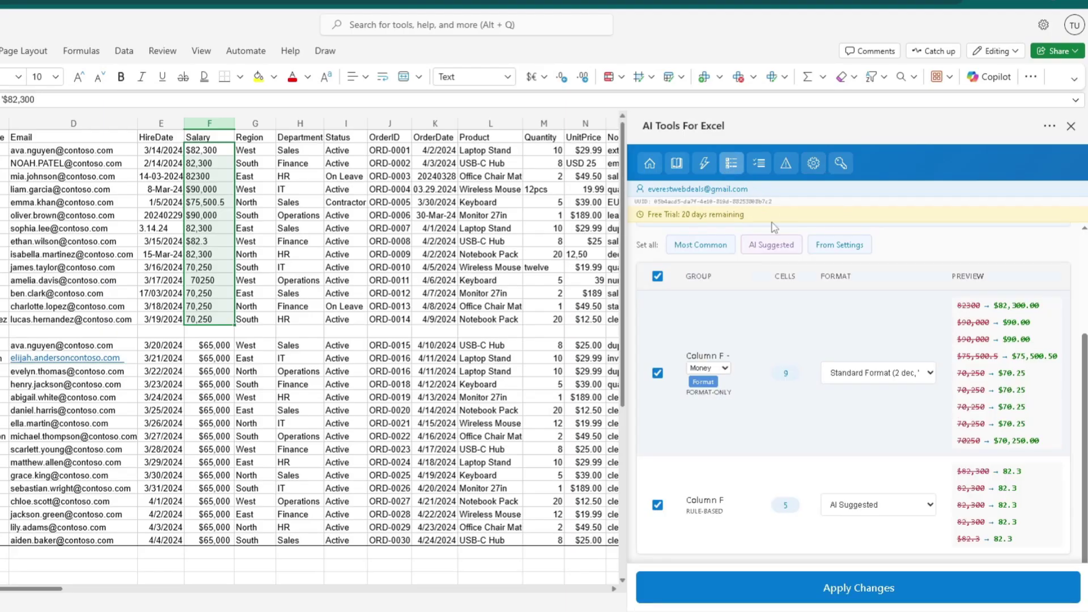
click(825, 249)
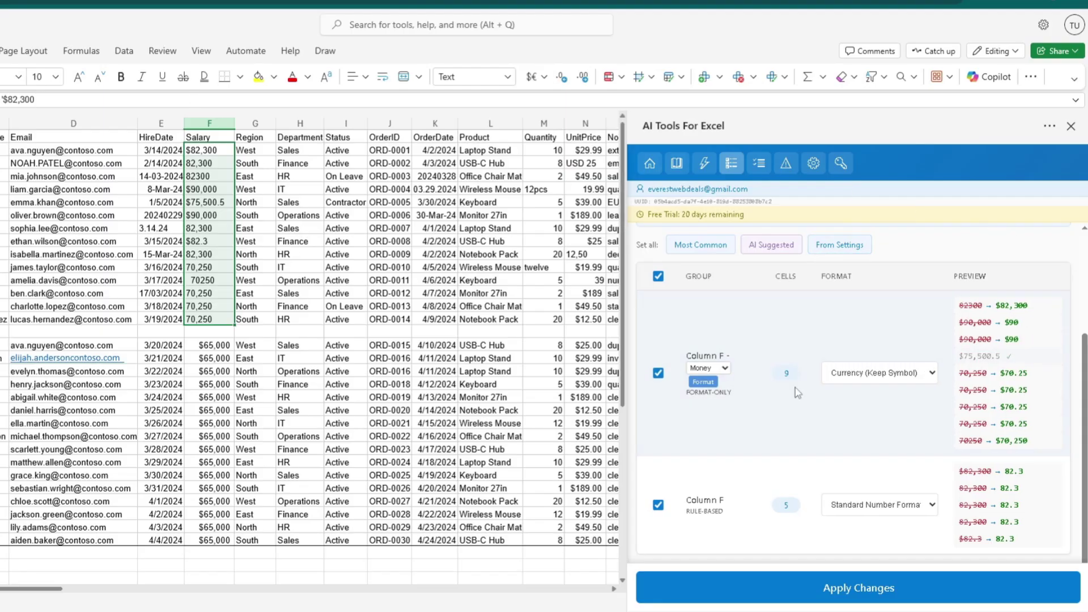
click(799, 587)
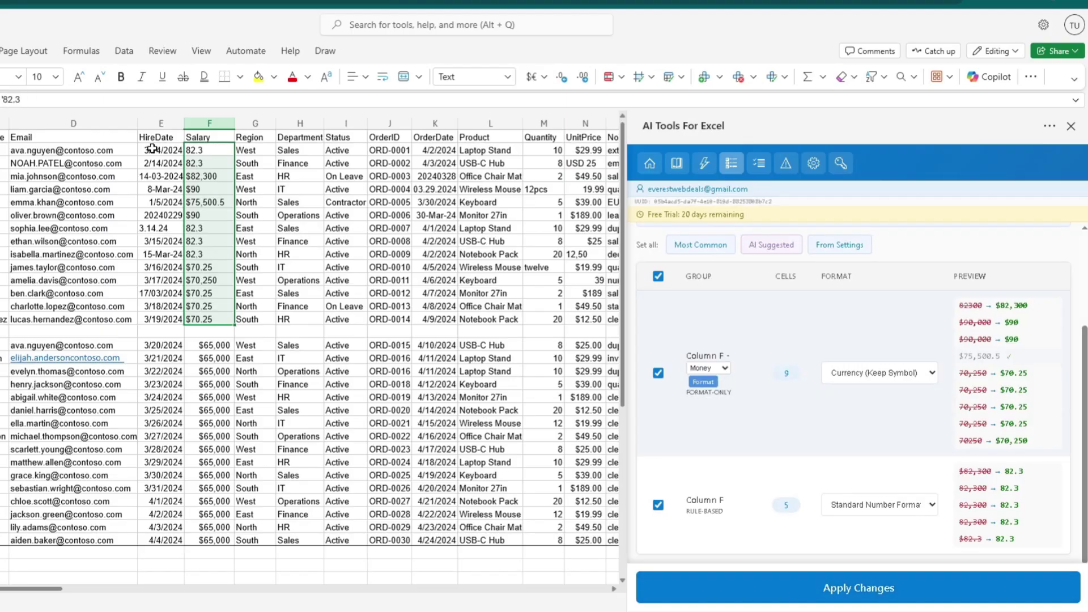
- Normalize the HireDate values in E2:E15 with Smart Formatter and apply the changes
drag(157, 149, 163, 317)
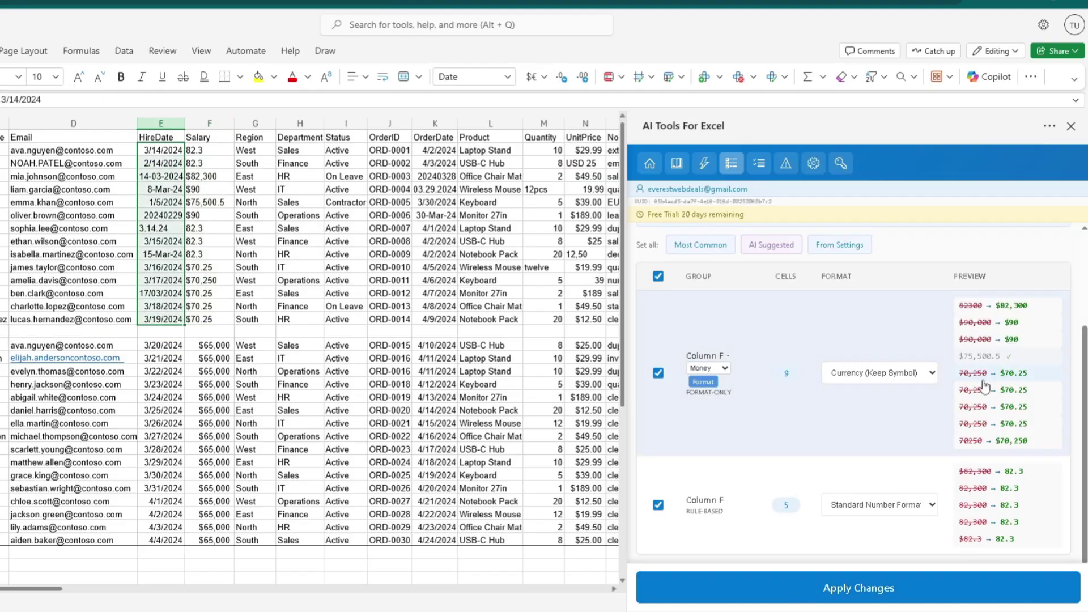
click(885, 589)
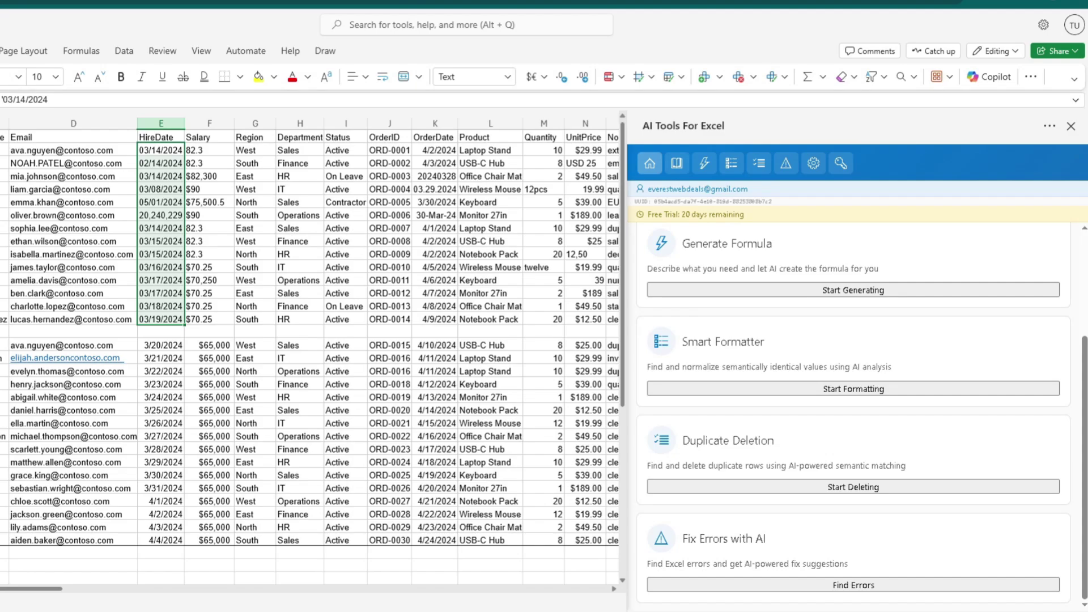
- Find duplicate rows in the selected range F17:F32 with the Delete entire rows mode, and look through the duplicate group
drag(210, 345, 208, 536)
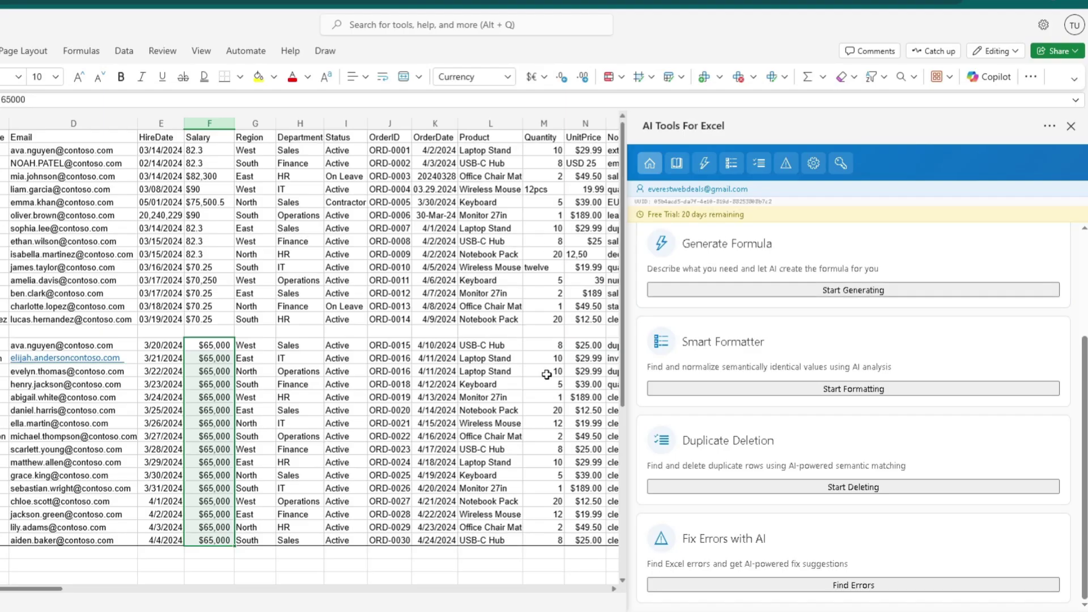
click(723, 487)
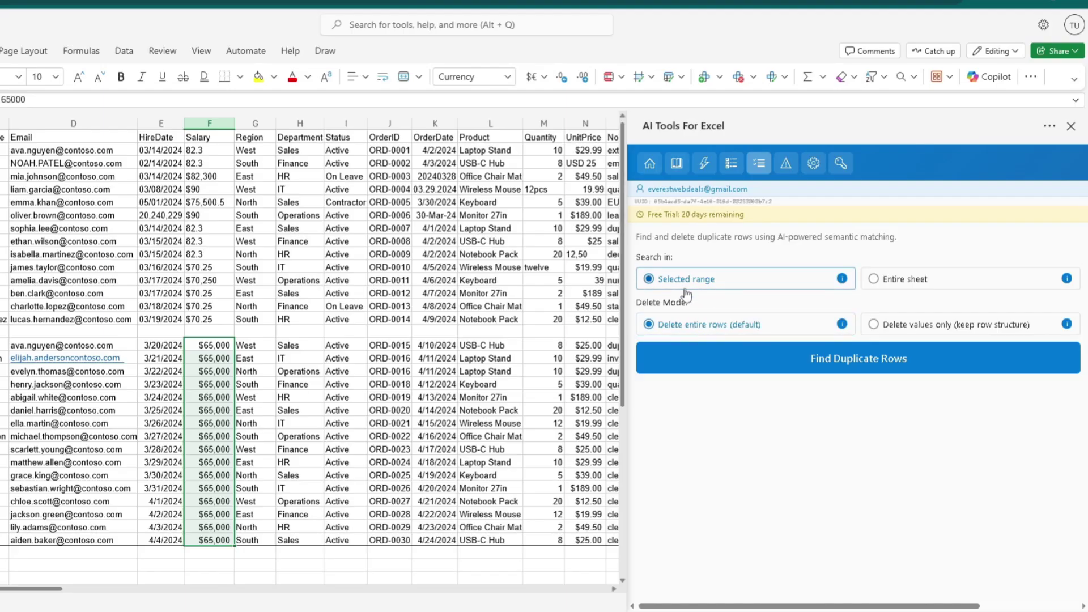
click(707, 367)
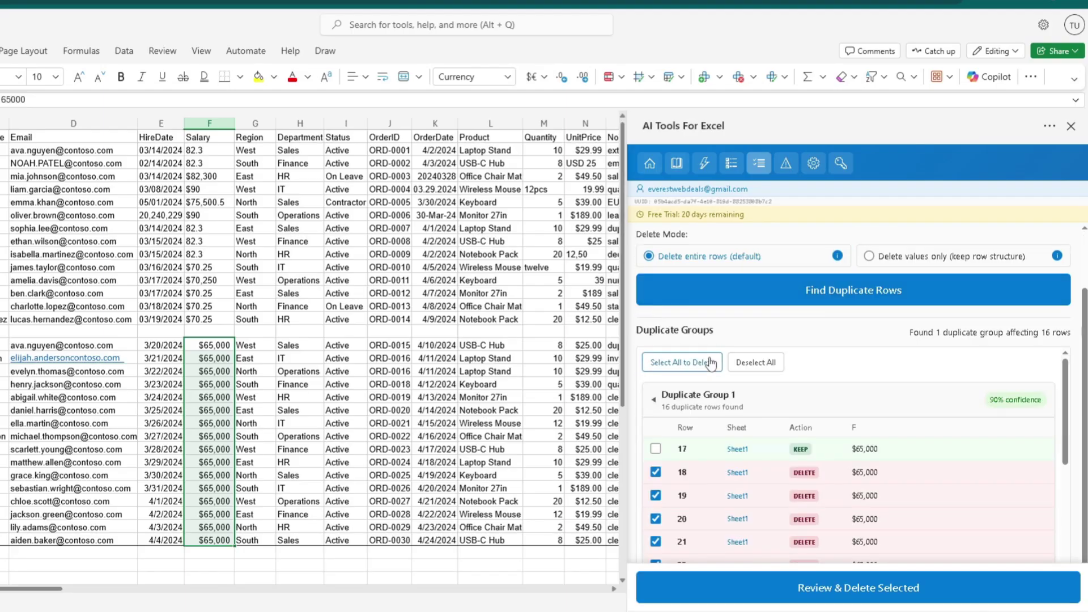
scroll(868, 364, down, 4)
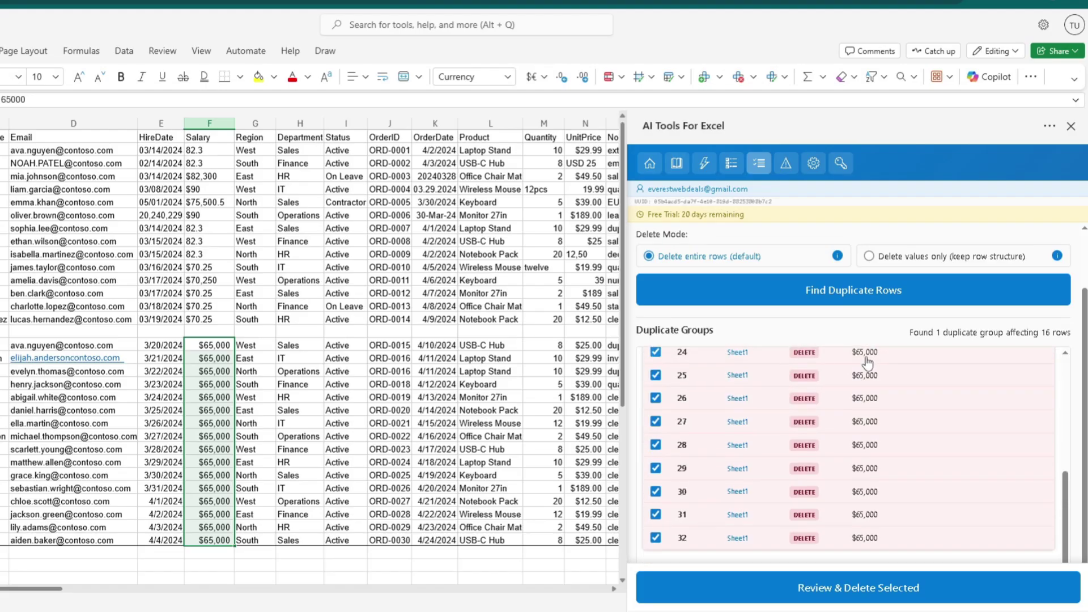
scroll(889, 454, up, 5)
scroll(878, 465, down, 3)
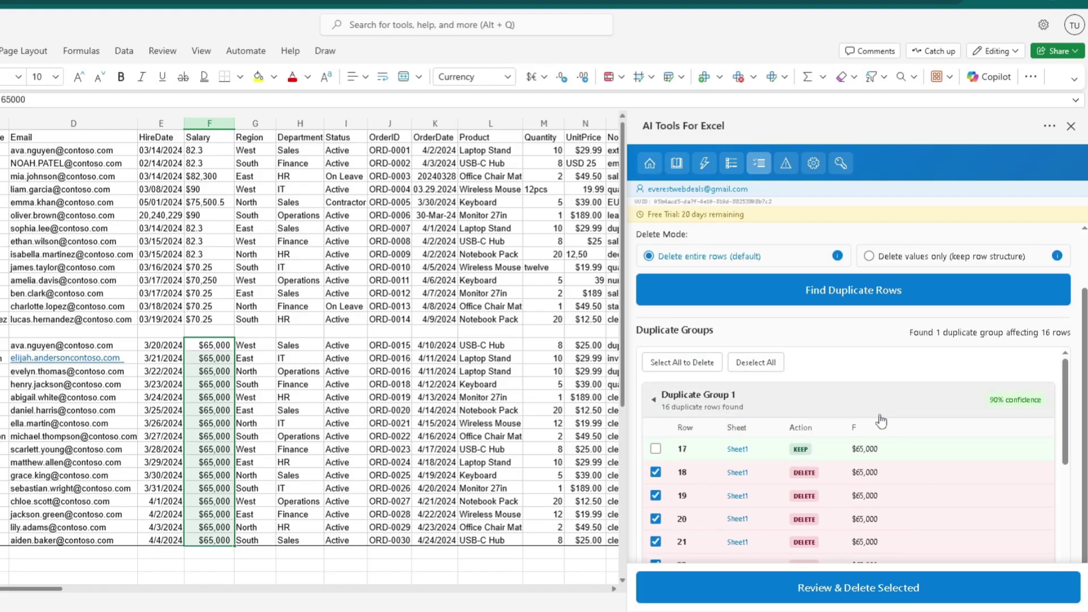
scroll(856, 487, up, 3)
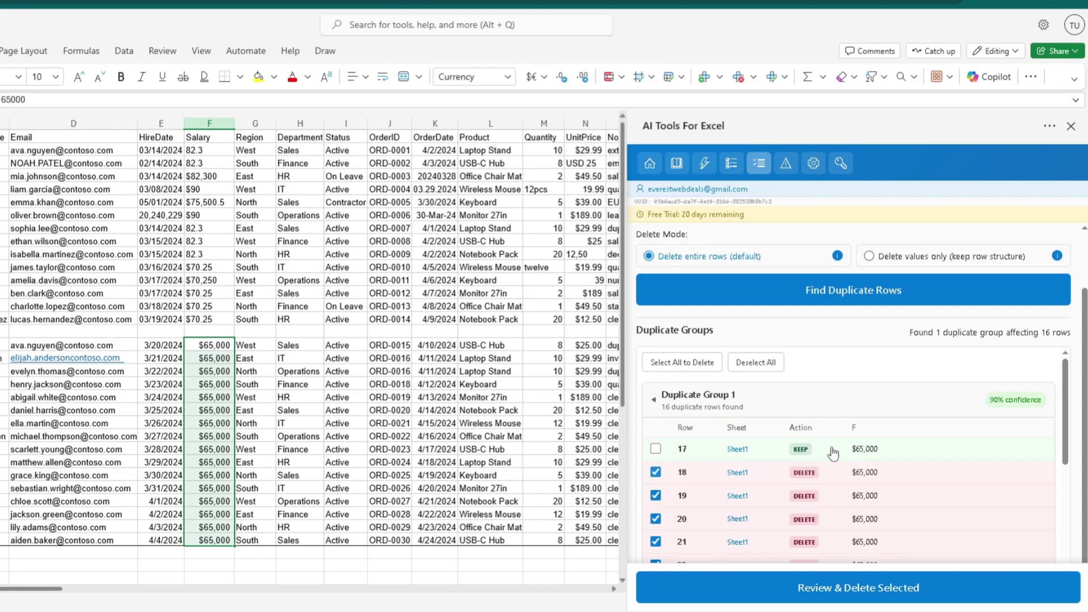
scroll(833, 456, down, 3)
scroll(756, 466, up, 3)
- Locate the duplicate group's rows 17 to 20, 26 and 25 in the sheet to inspect their full records
click(737, 449)
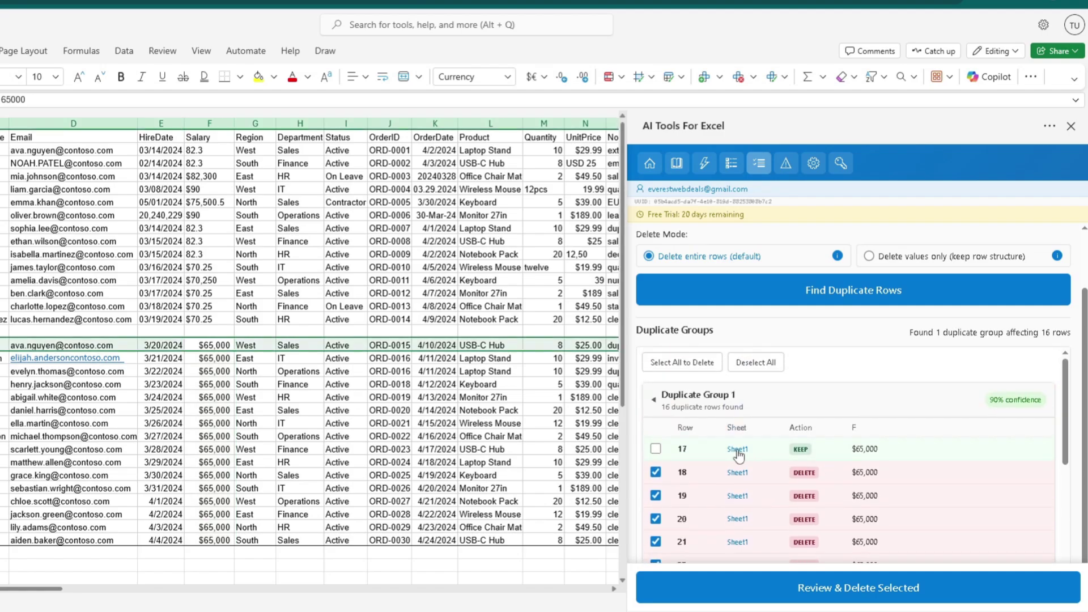
click(738, 474)
click(737, 497)
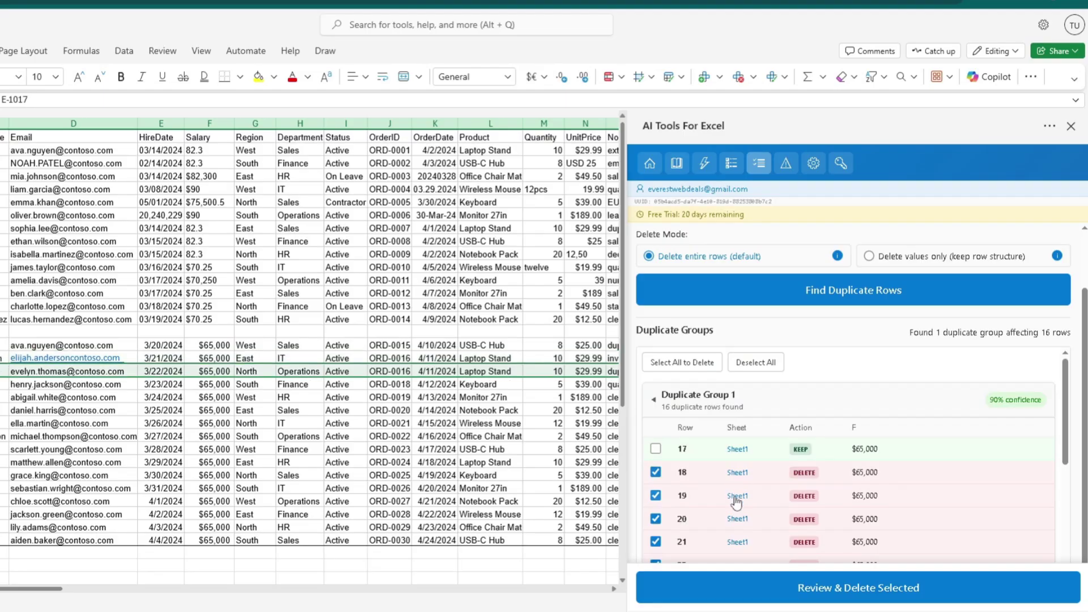
click(731, 524)
scroll(731, 524, down, 1)
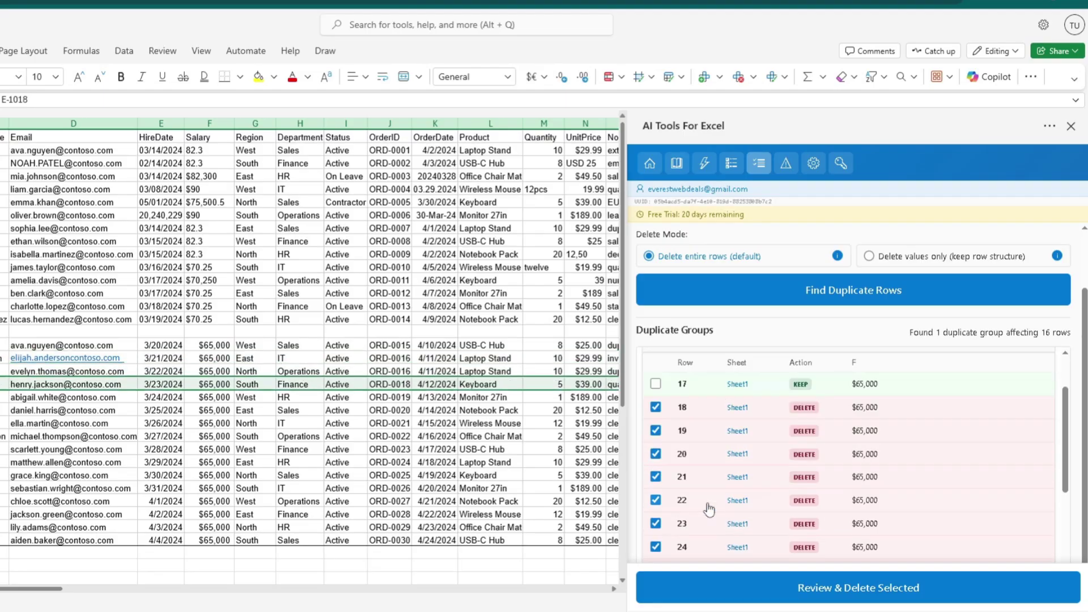
scroll(765, 473, down, 2)
click(740, 462)
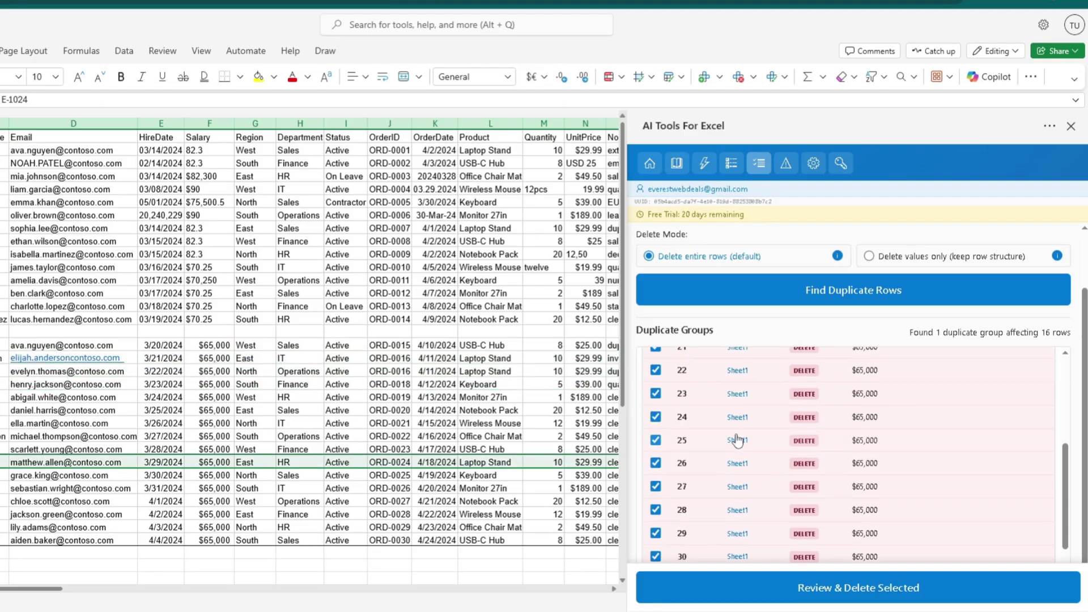
click(737, 441)
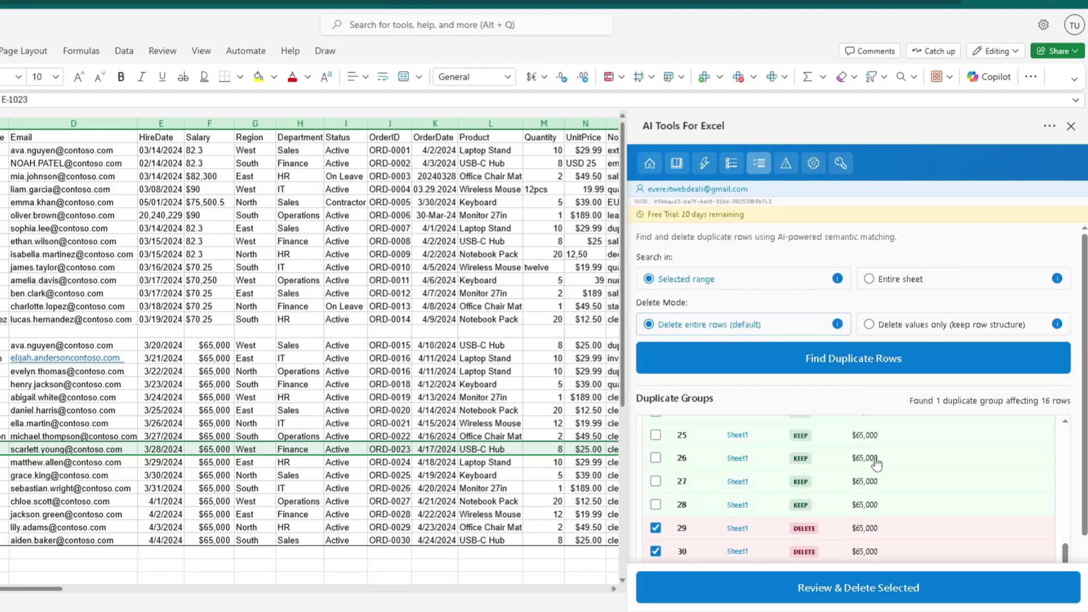
- Review the rows marked for deletion and delete duplicate rows 19 to 23 and 29 to 32
click(832, 594)
scroll(781, 434, down, 2)
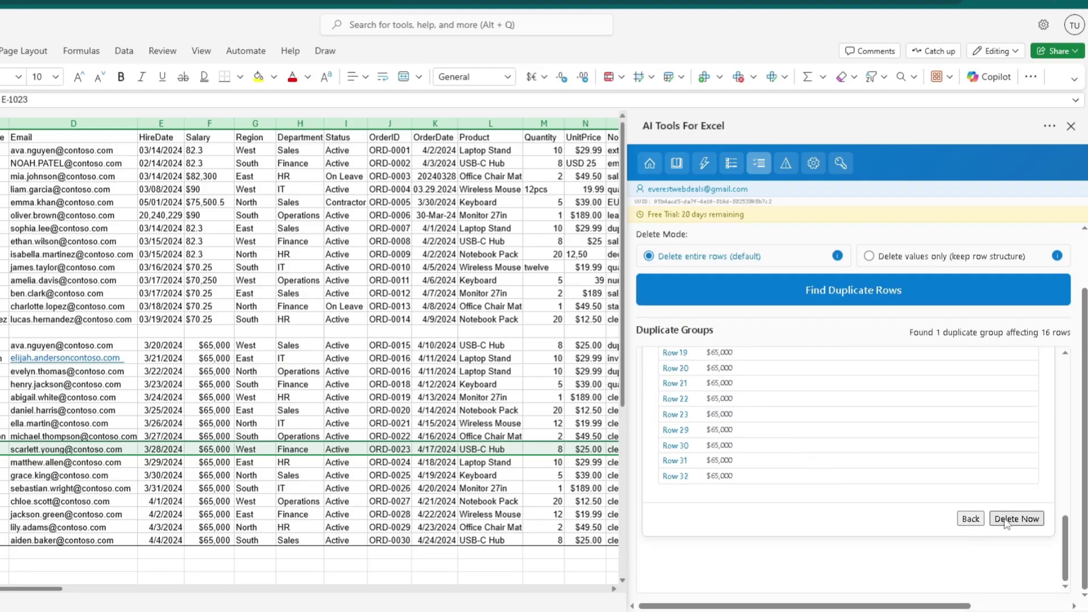
click(1006, 520)
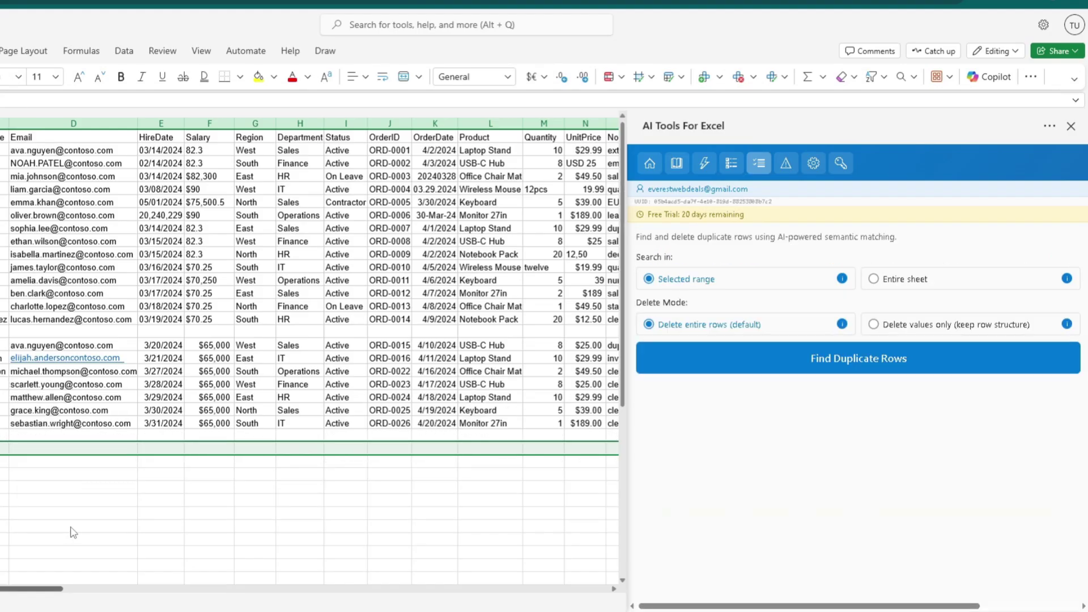
- In Generate Formula, enter the description "Create a formula to return the value from F2 if G2 contains West"
scroll(381, 512, right, 5)
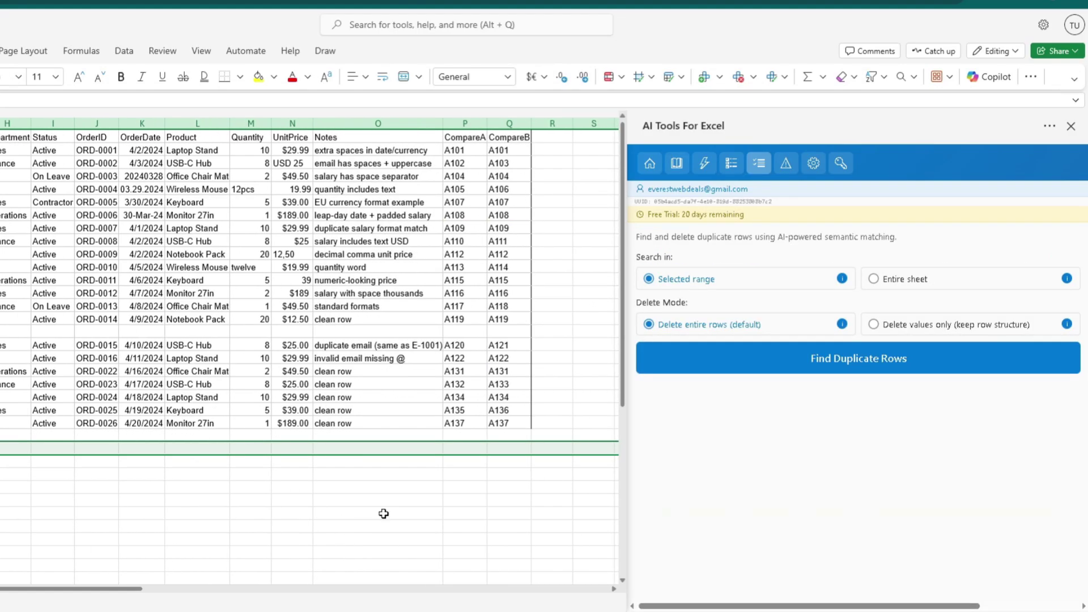
click(704, 163)
scroll(87, 587, left, 2)
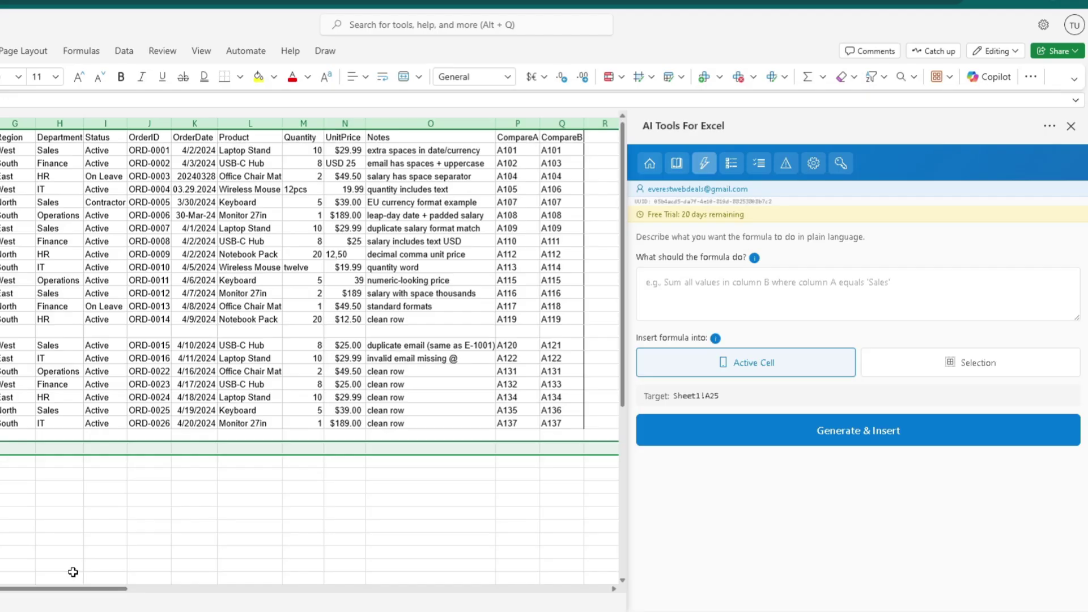
scroll(74, 572, right, 3)
click(78, 577)
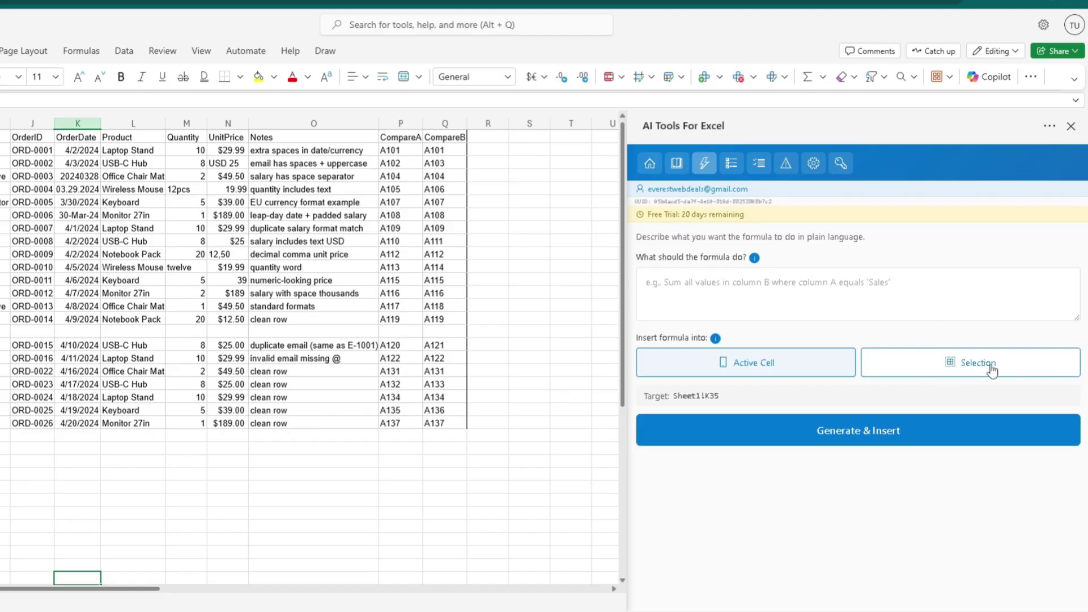
click(745, 298)
text(Create a formula to return the value from F2 if G2 contains West)
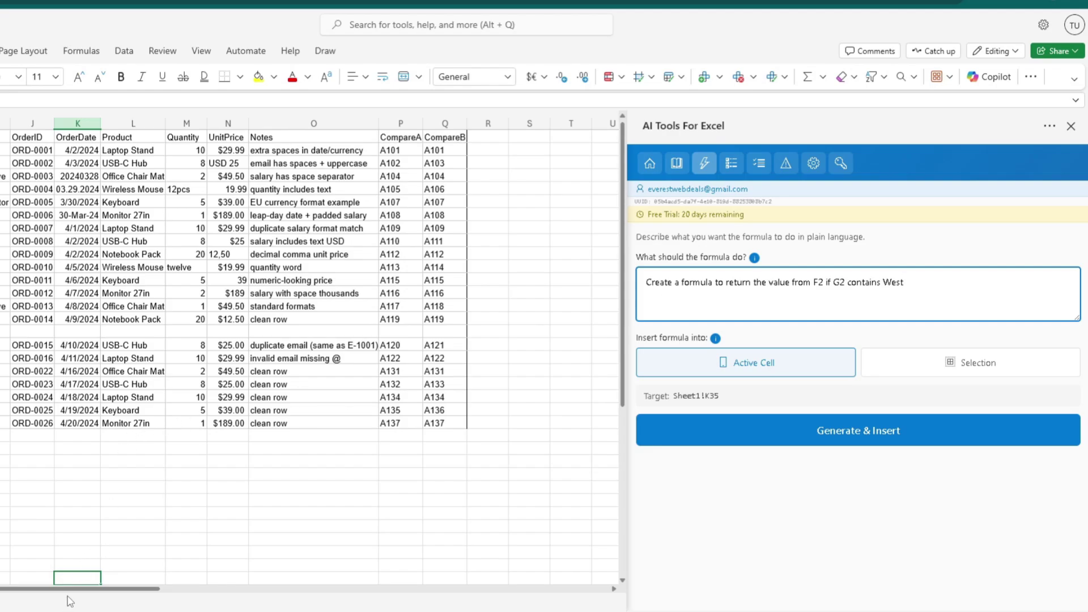
- Check source cells F2 and G2, then generate the described formula and insert it into cell R2
scroll(70, 592, left, 5)
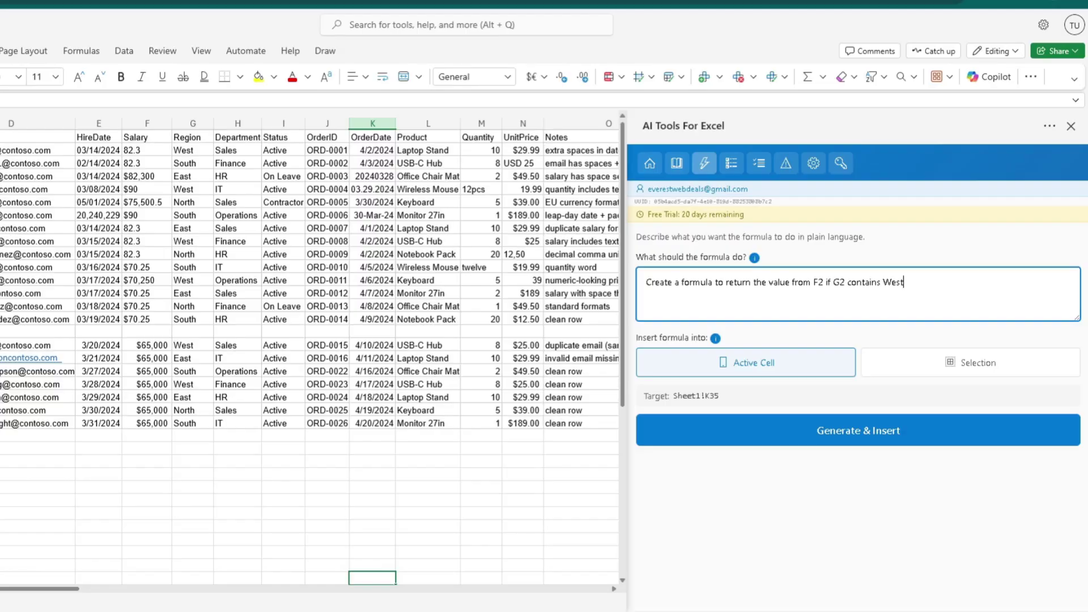
click(146, 150)
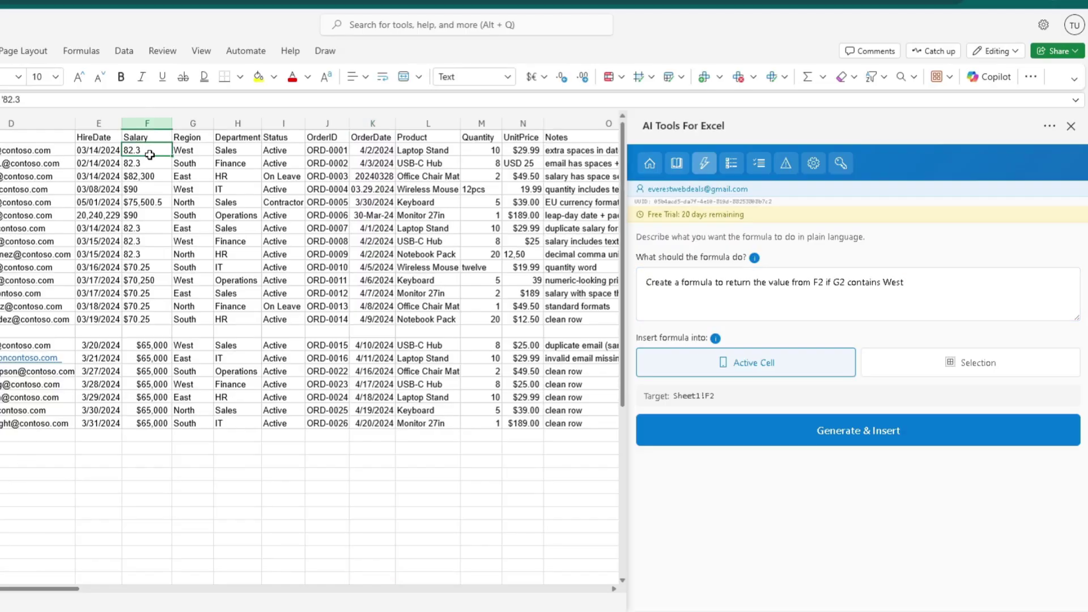
click(207, 153)
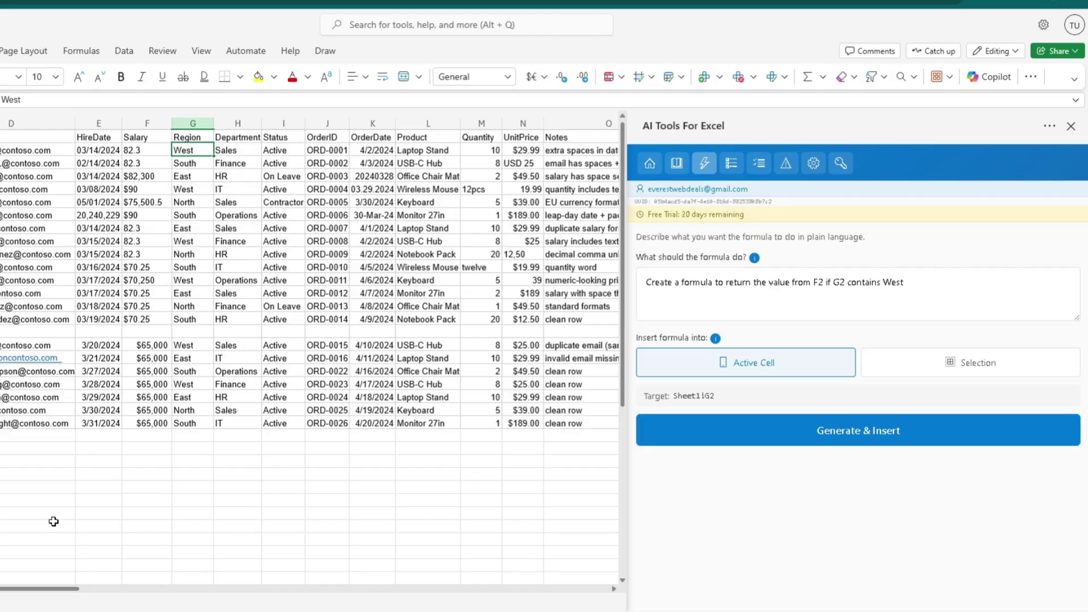
scroll(276, 162, right, 5)
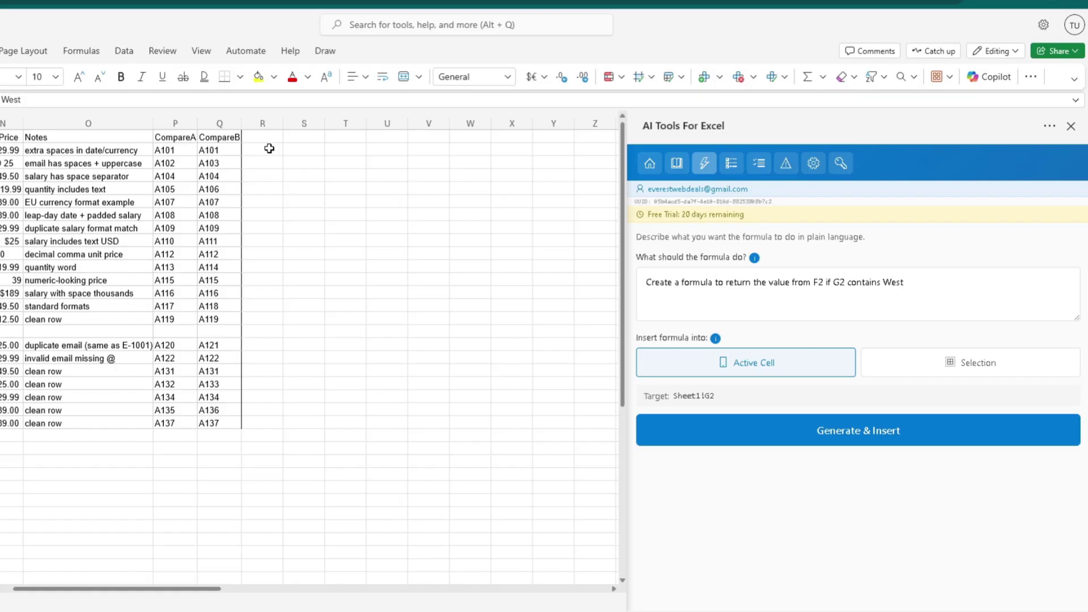
click(269, 148)
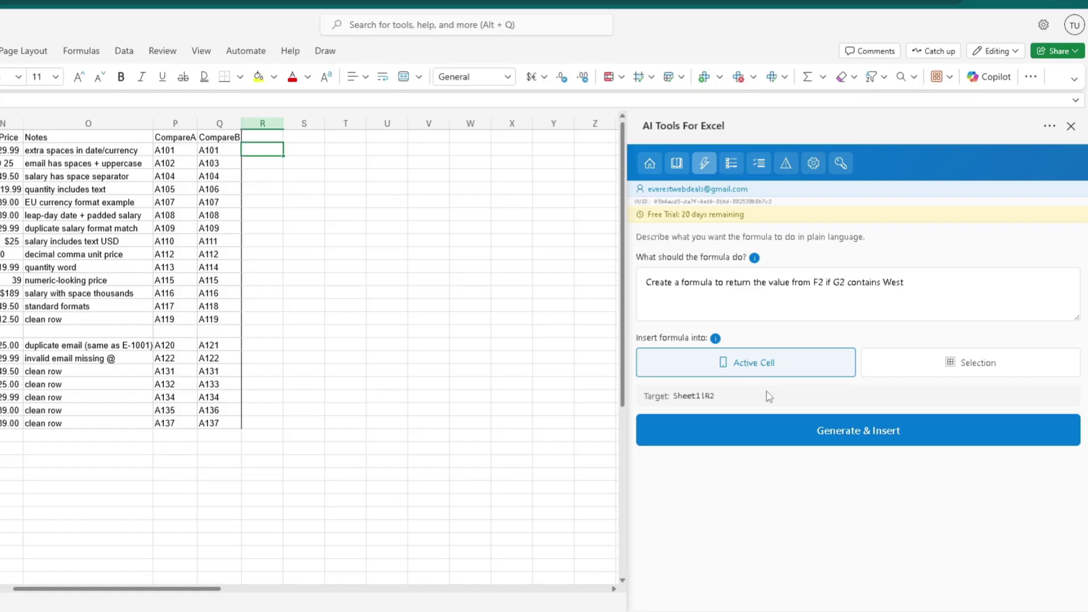
click(780, 434)
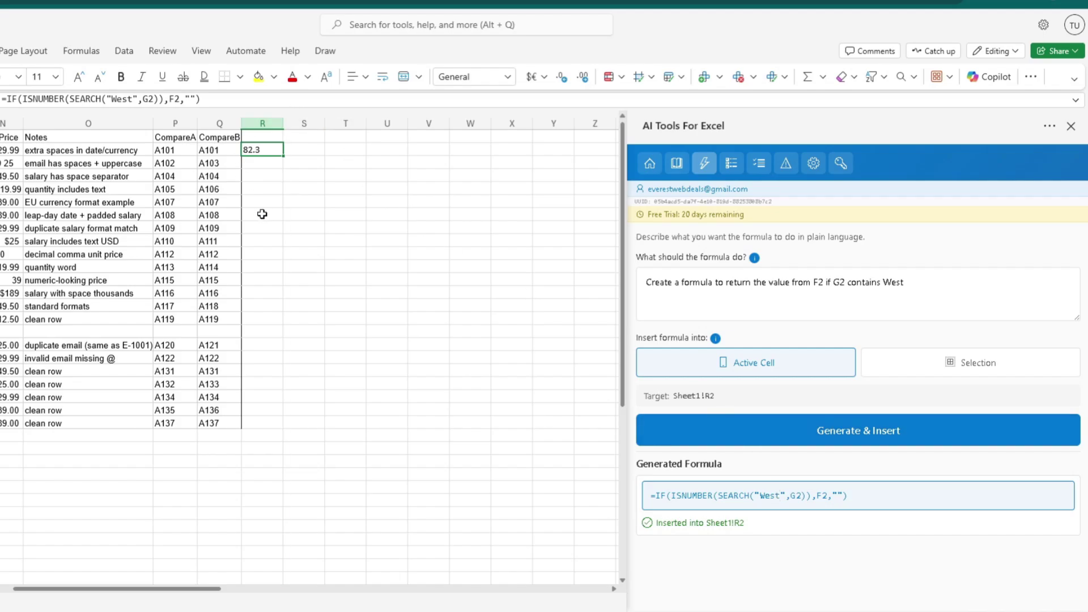
- Get an AI explanation of the formula in R2 with Explain Formula, reading from the active cell
drag(38, 585, 6, 587)
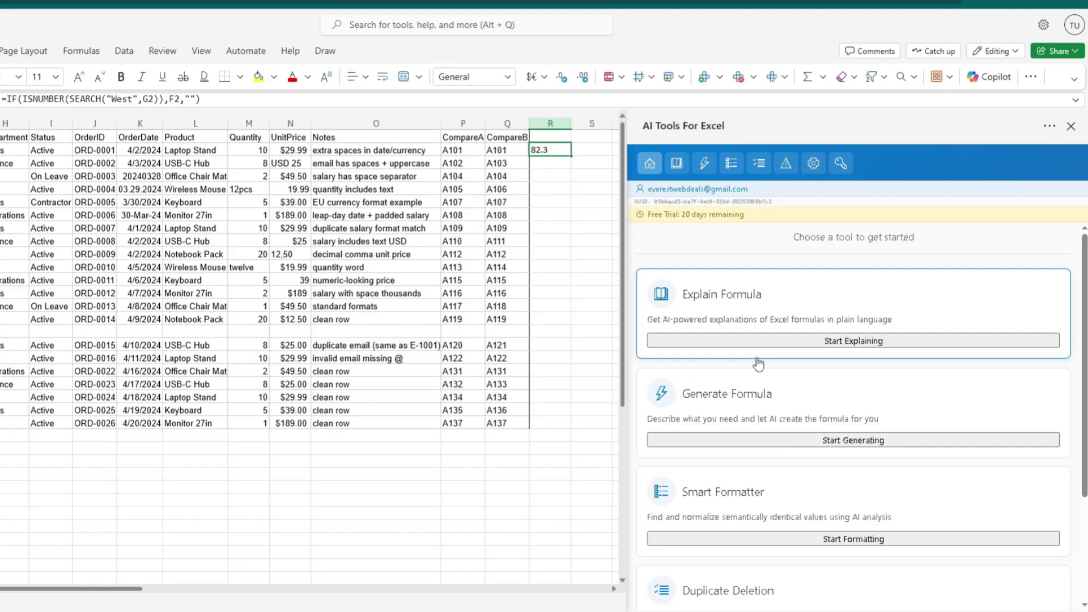
click(704, 342)
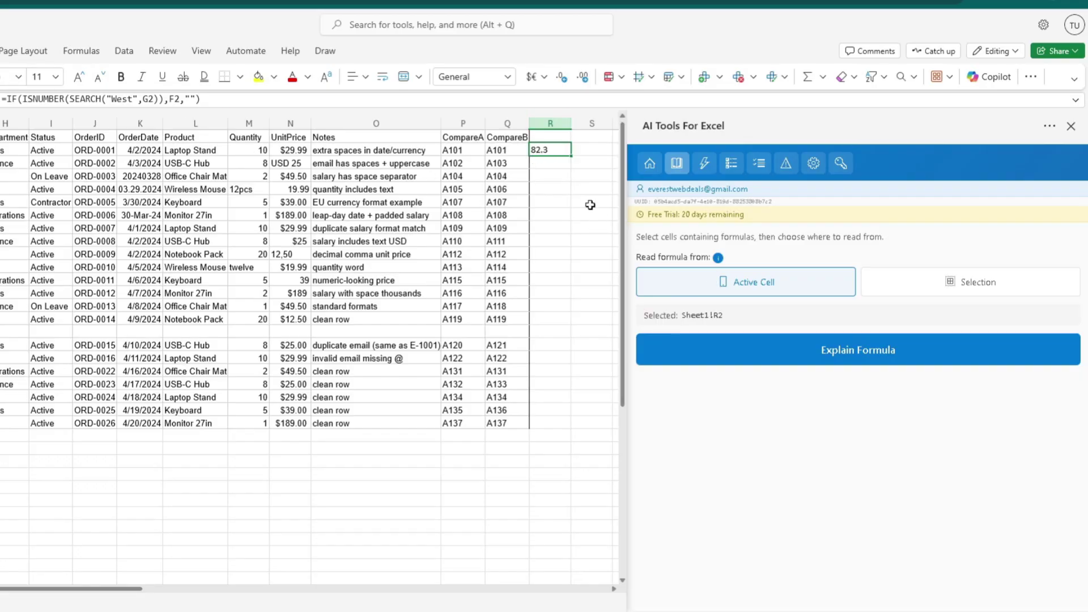
click(811, 365)
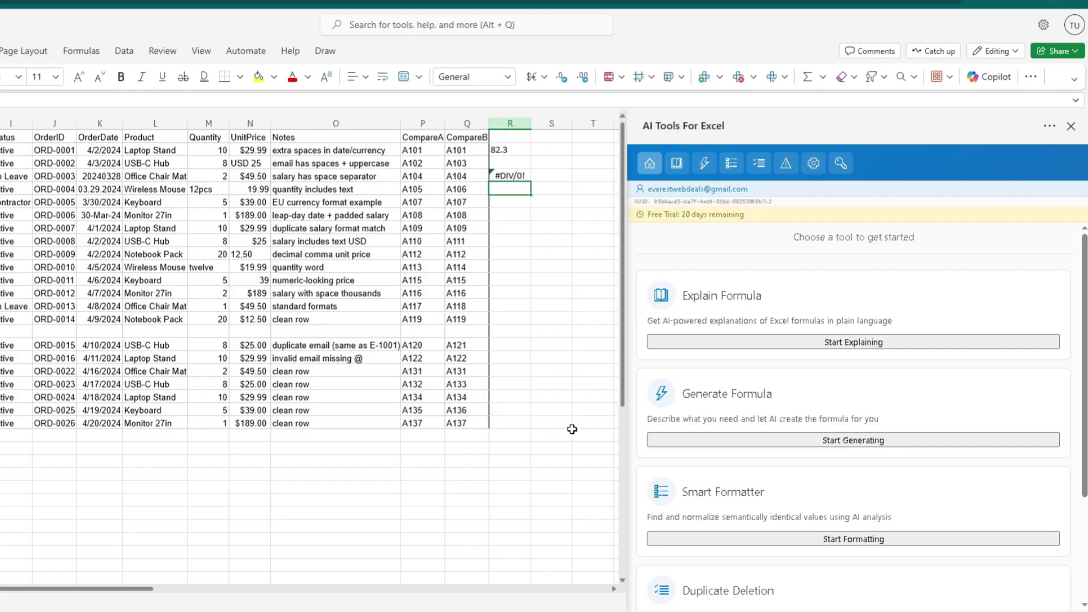
- Select the #DIV/0! cell R4 and scan the sheet for errors with Fix Errors with AI
click(518, 178)
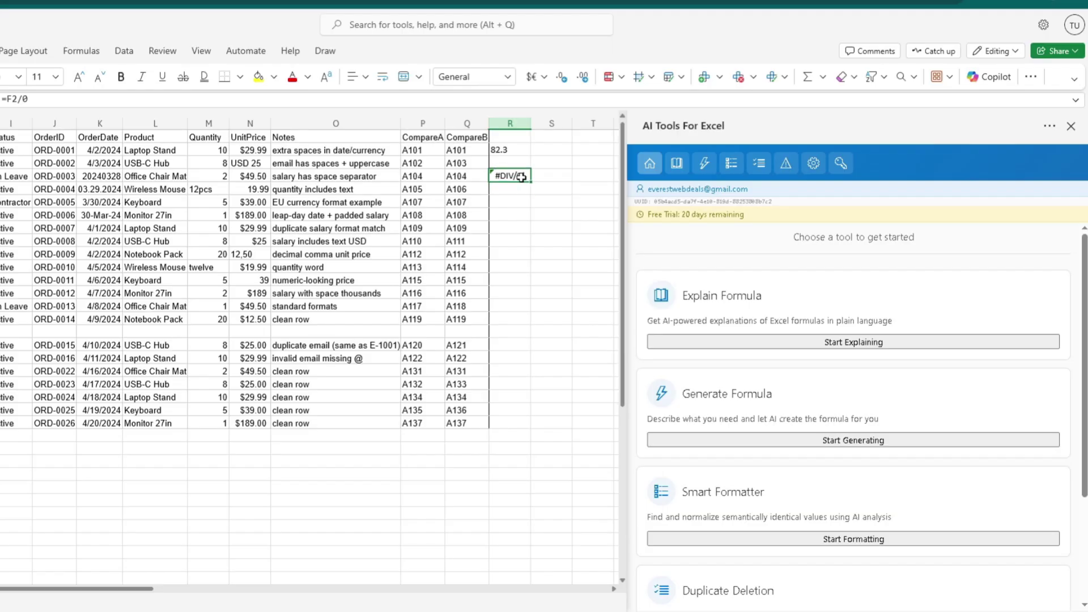
scroll(801, 334, down, 3)
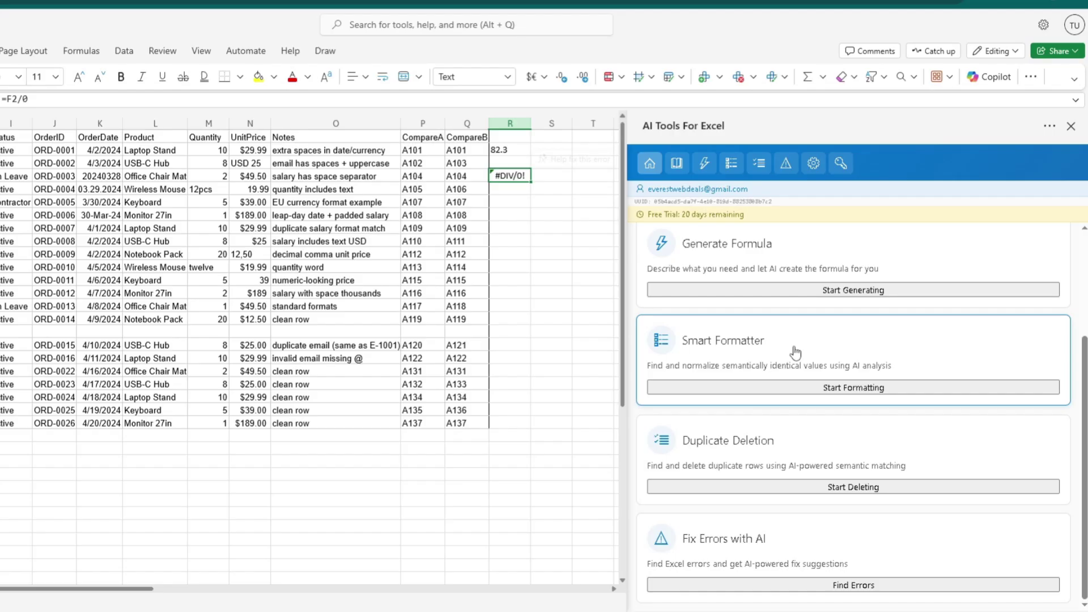
click(760, 595)
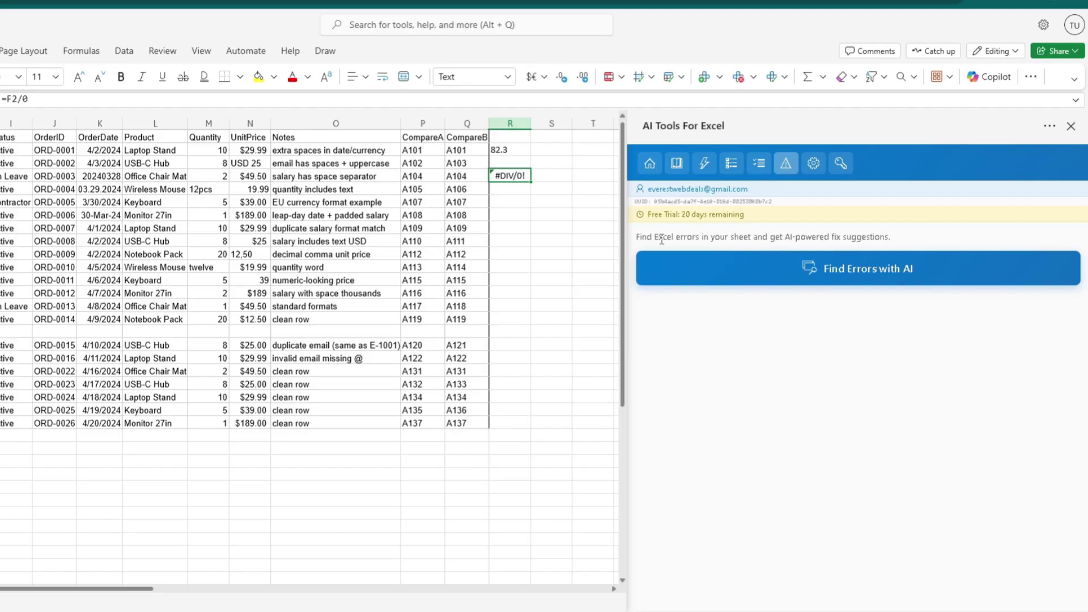
click(724, 268)
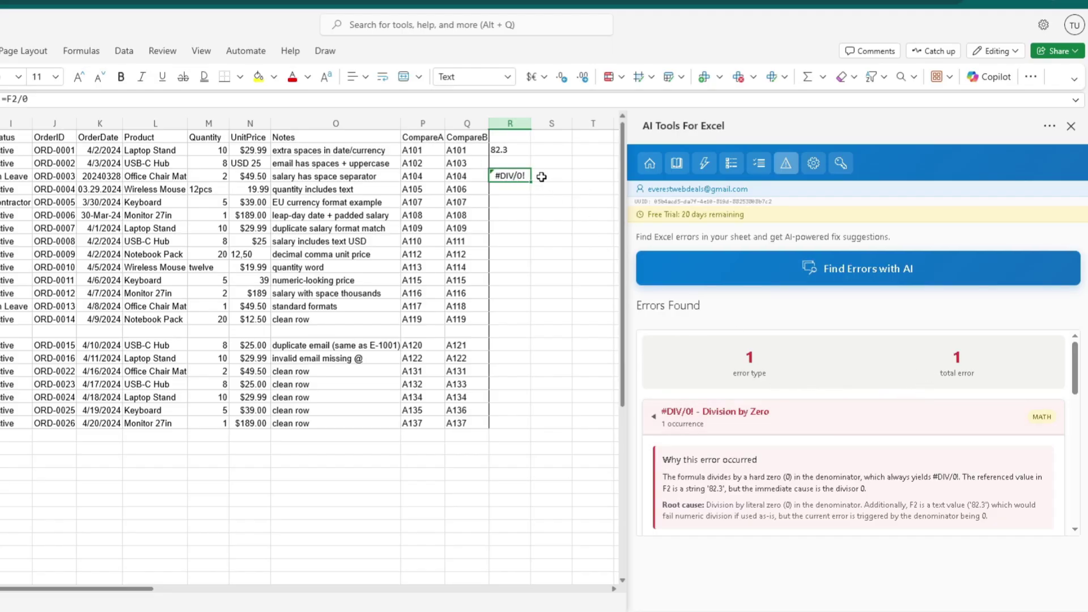
- Examine the division-by-zero error's cause and compare the proposed formulas in its fix suggestions
scroll(793, 510, down, 5)
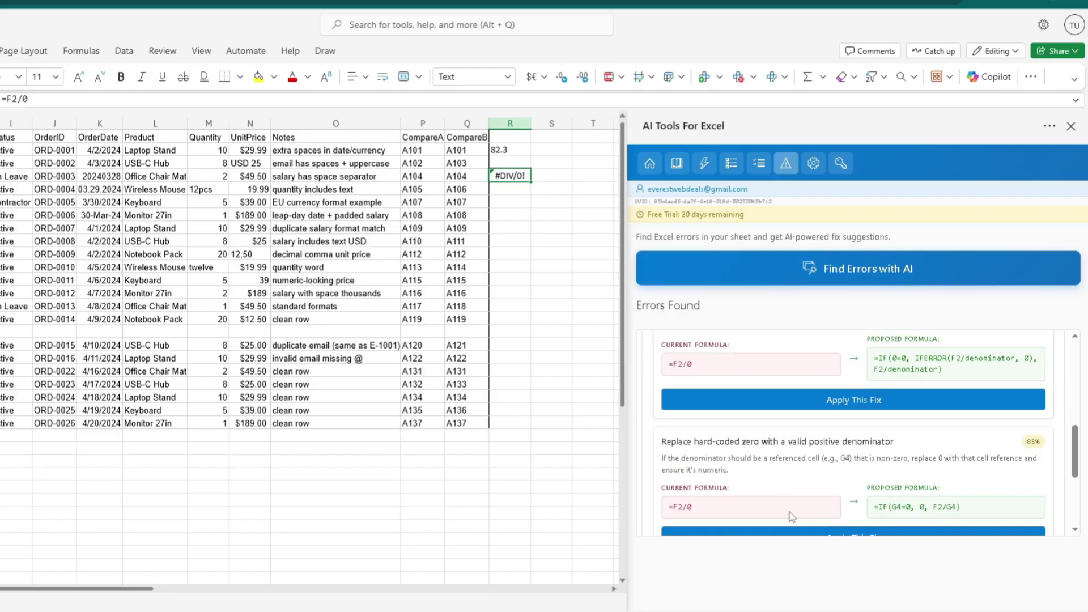
scroll(793, 519, up, 3)
scroll(794, 519, up, 1)
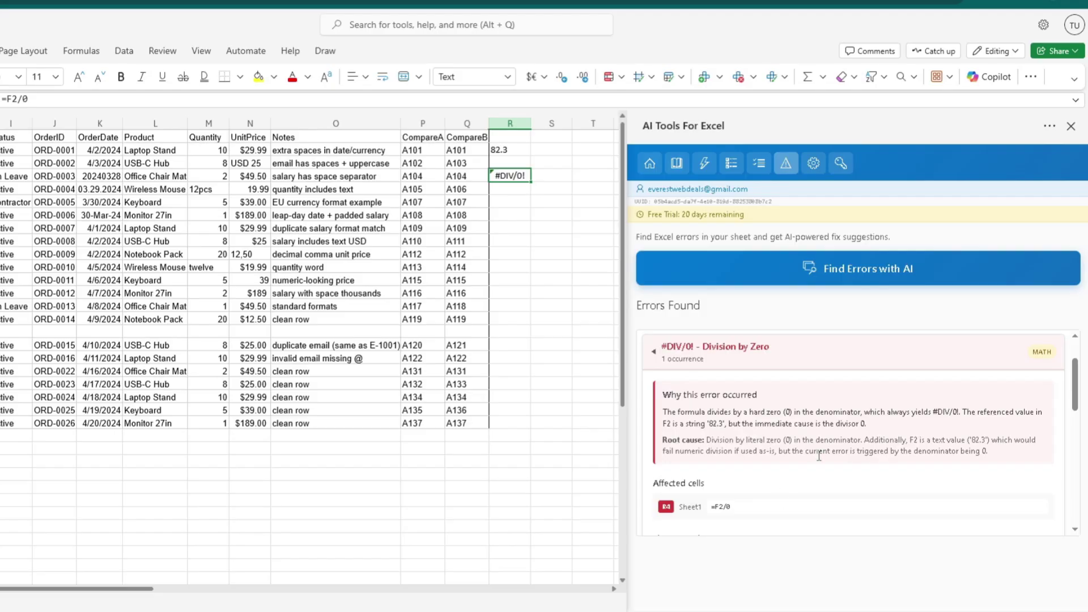
scroll(925, 469, down, 5)
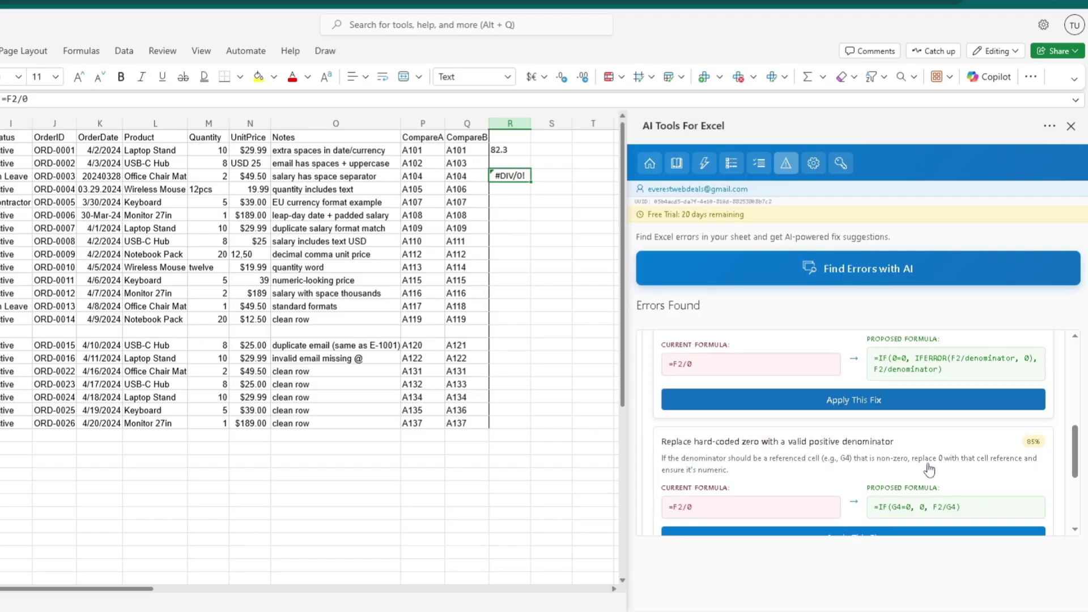
scroll(926, 470, up, 5)
scroll(929, 469, down, 4)
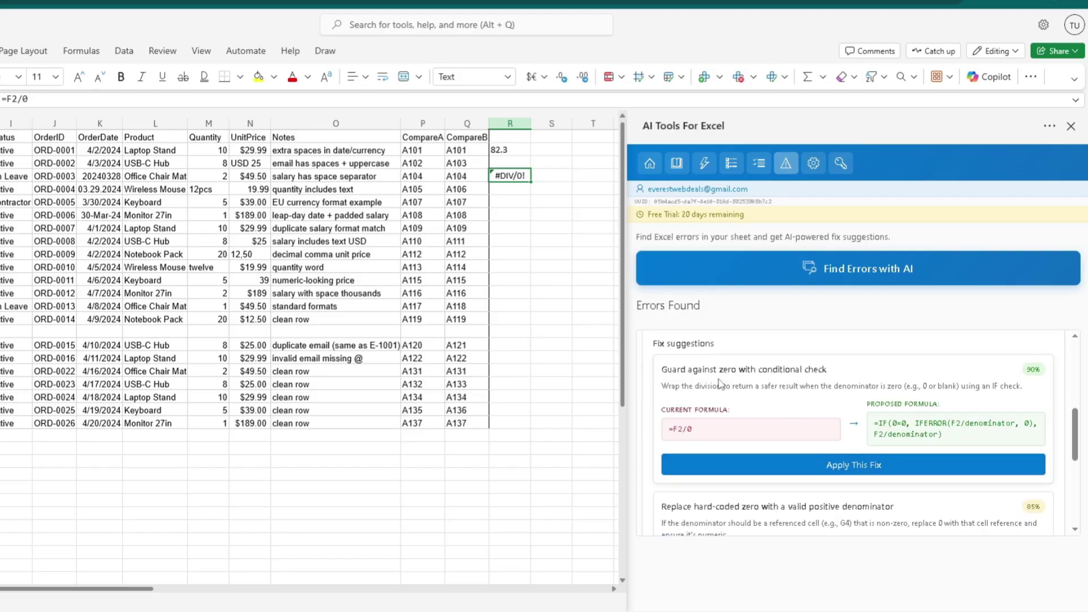
scroll(785, 372, down, 2)
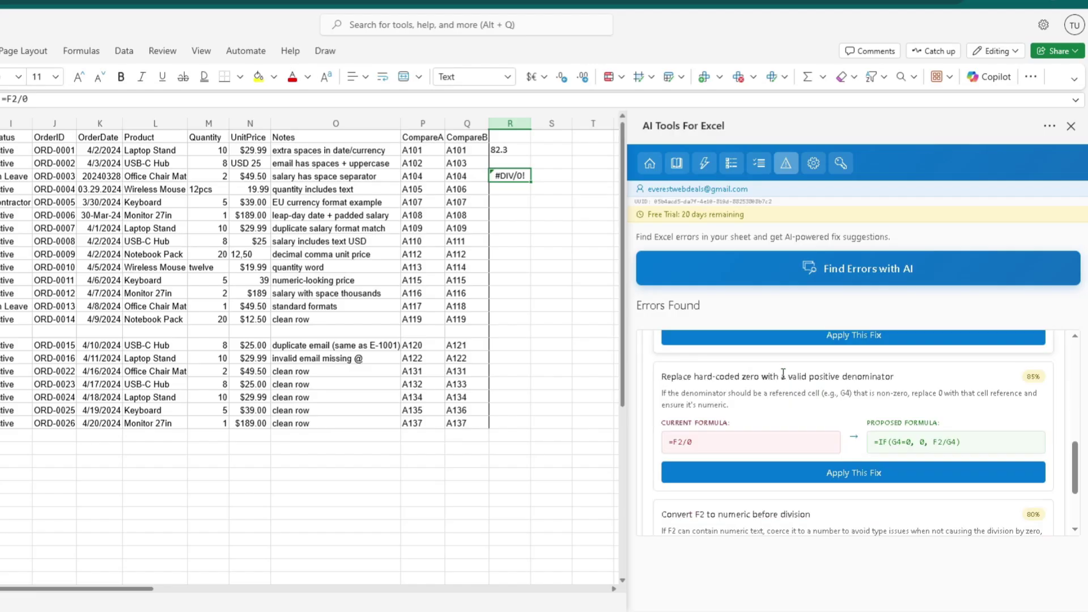
scroll(864, 440, down, 2)
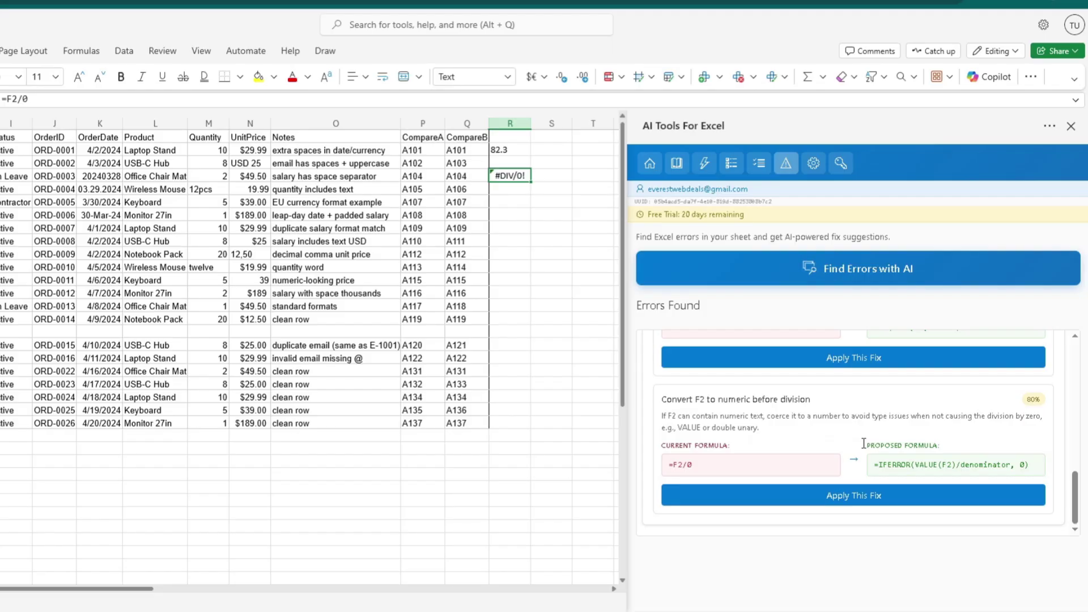
- Apply the "Guard against zero with conditional check" fix to the #DIV/0! formula in R4
scroll(864, 443, up, 4)
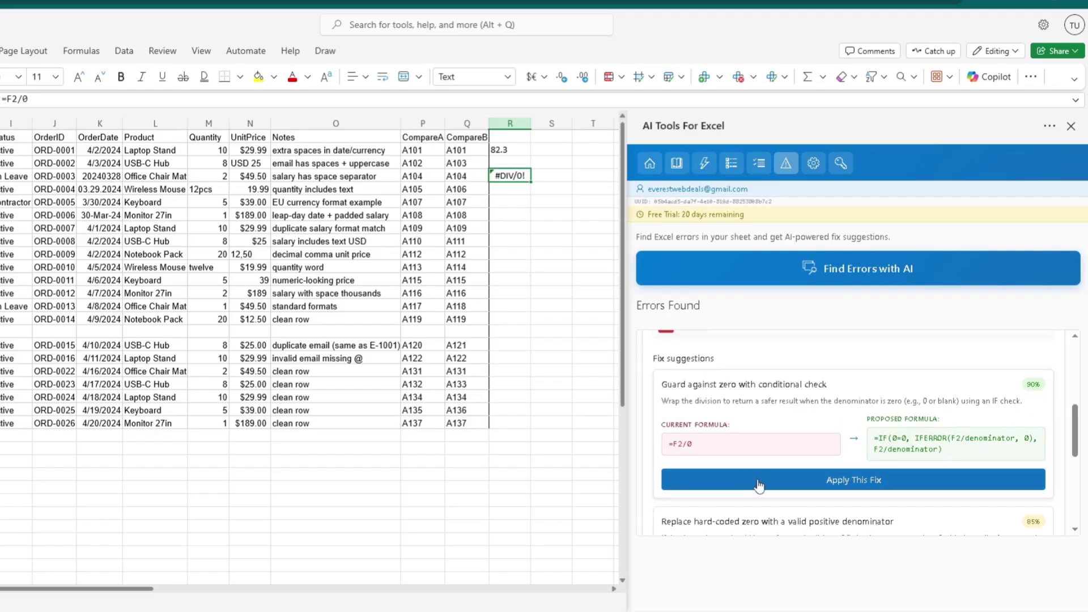
click(815, 484)
click(973, 475)
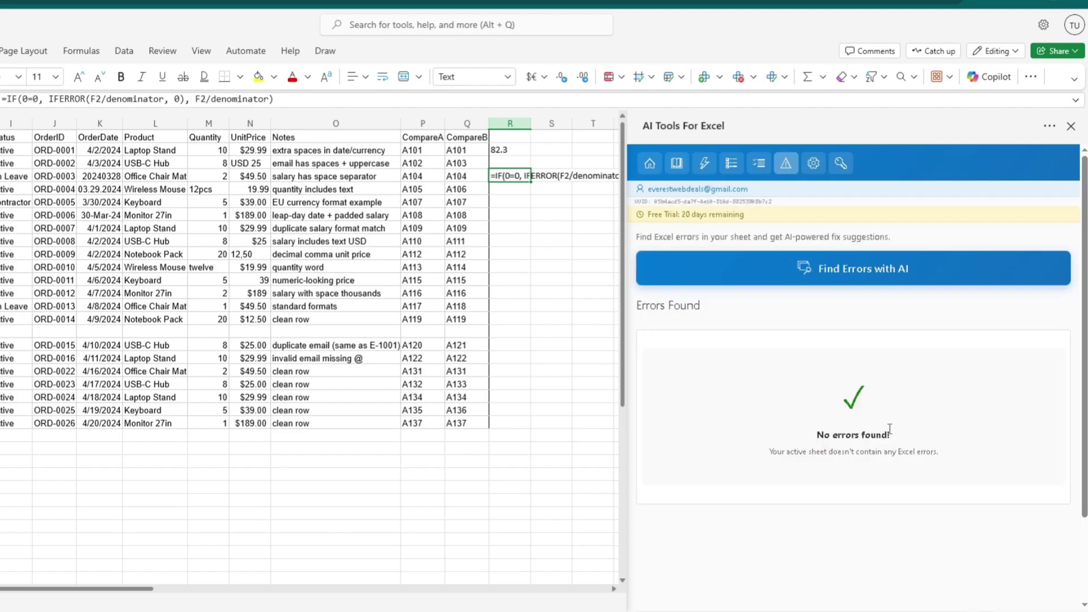
- Check the error scan's outcome and highlight R4's complete formula to inspect it
drag(890, 429, 823, 435)
click(877, 462)
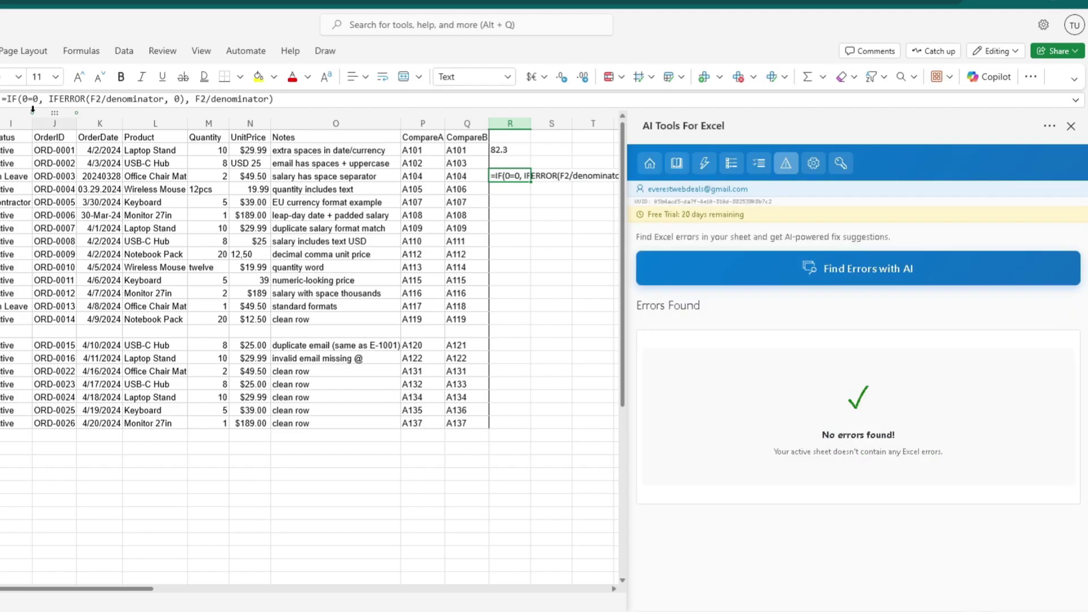
drag(275, 99, 2, 100)
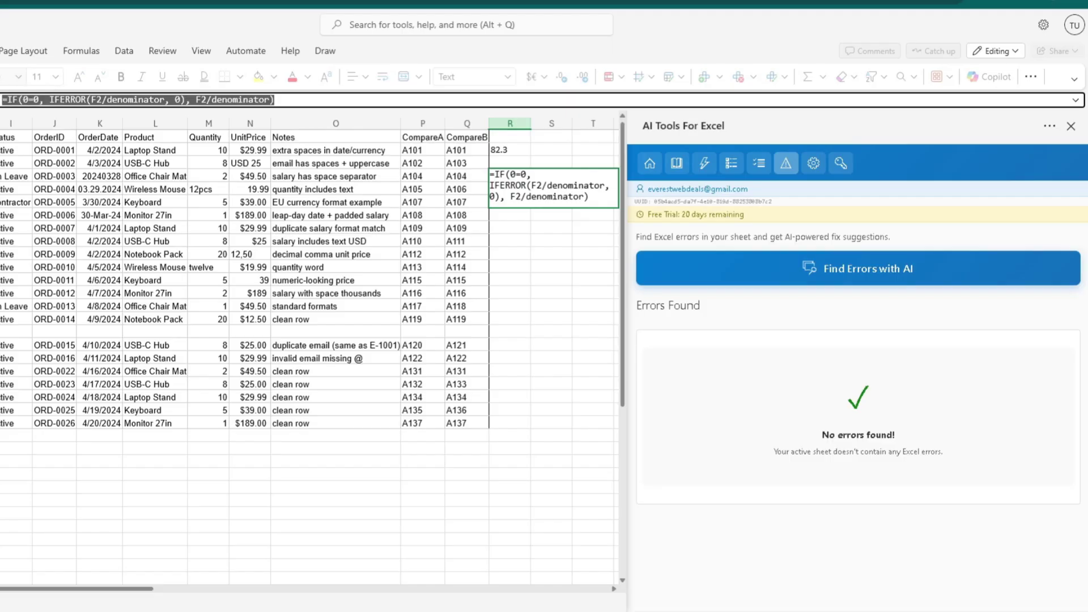